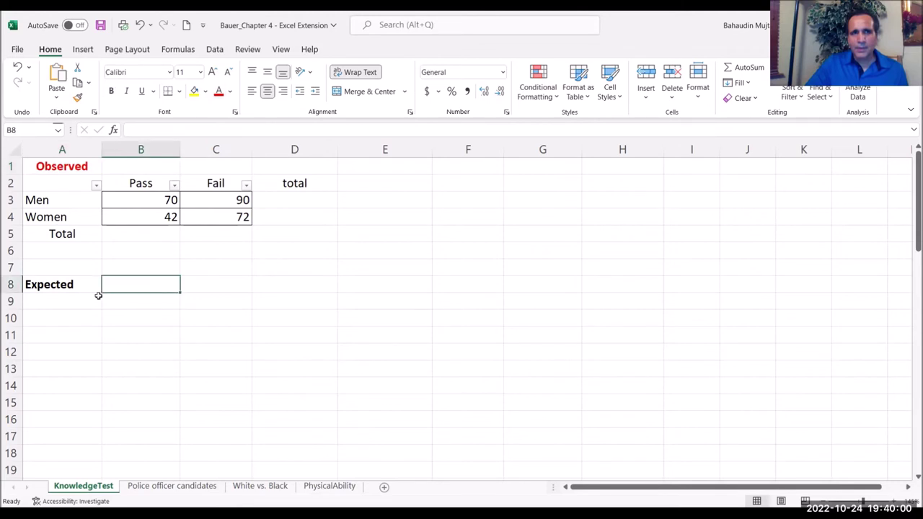
# - Change the font color of the Expected heading in A8 to the standard purple
pyautogui.click(60, 284)
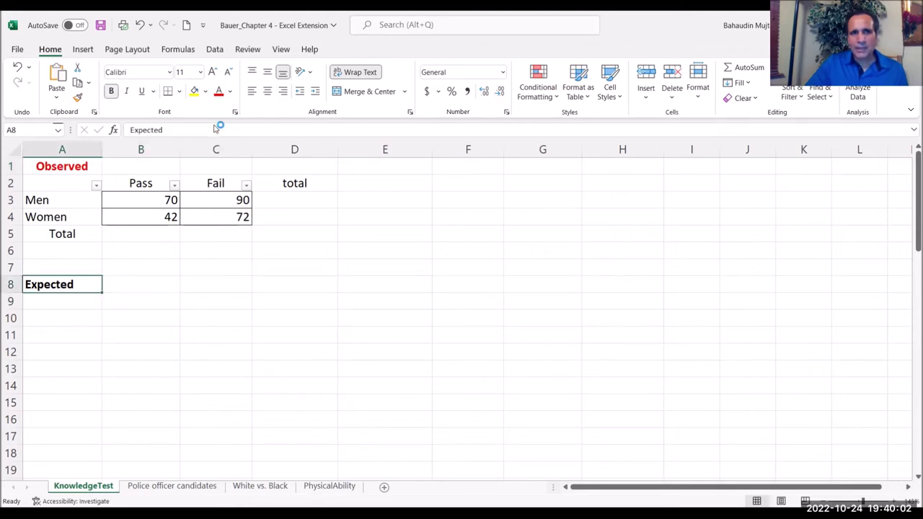
pyautogui.click(231, 93)
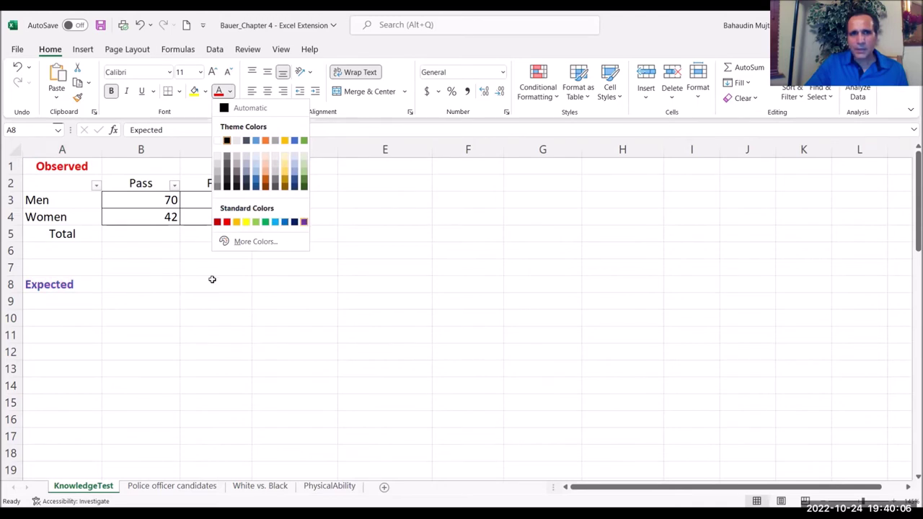
pyautogui.click(304, 222)
pyautogui.press('Right')
pyautogui.press('Right')
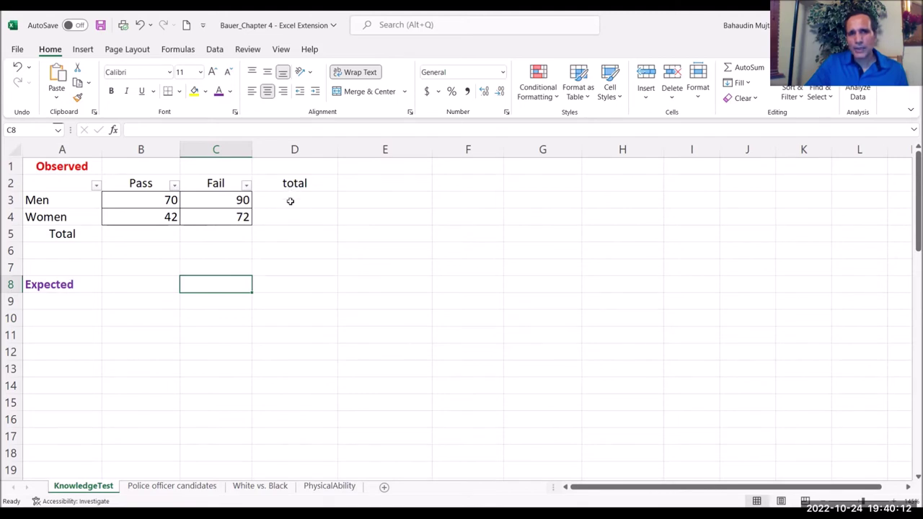
# - Calculate the Men row total in D3 with the formula =SUM(B3:C3)
pyautogui.moveTo(289, 201); pyautogui.dragTo(291, 216)
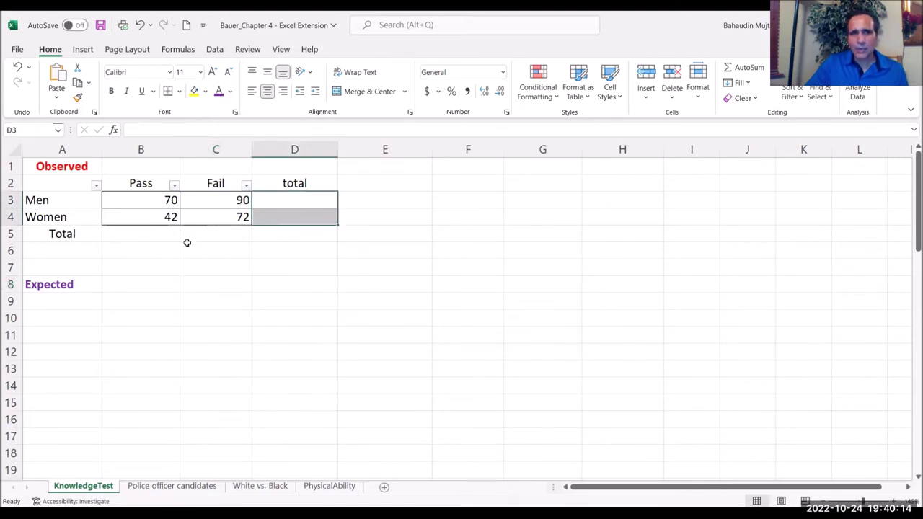
pyautogui.moveTo(139, 239); pyautogui.dragTo(204, 237)
pyautogui.click(299, 197)
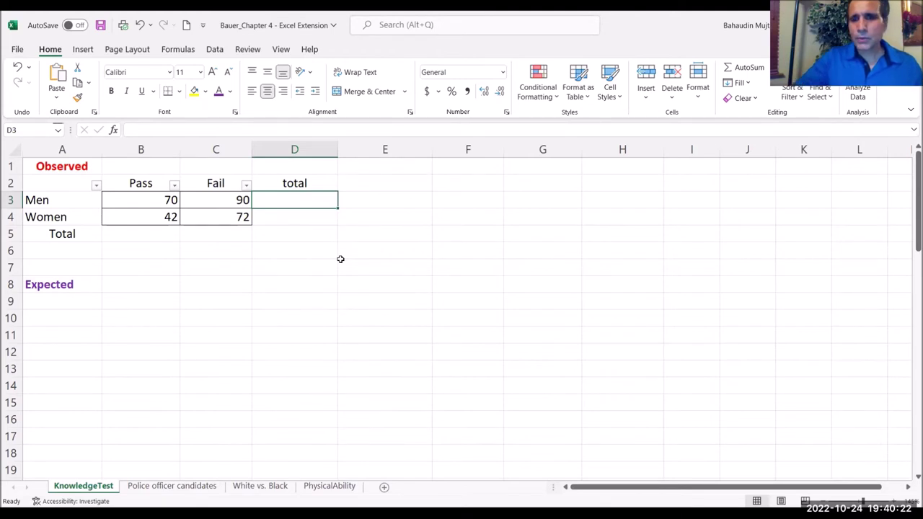
pyautogui.write('=')
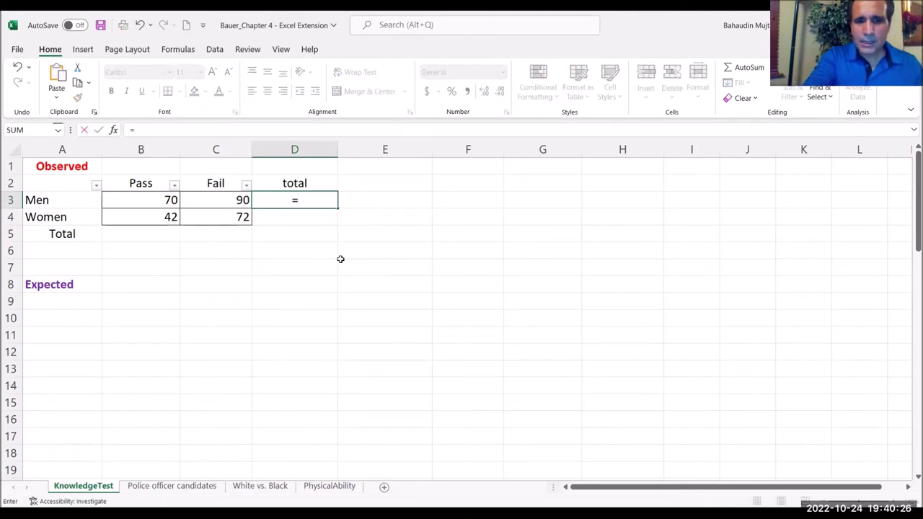
pyautogui.write('SUM')
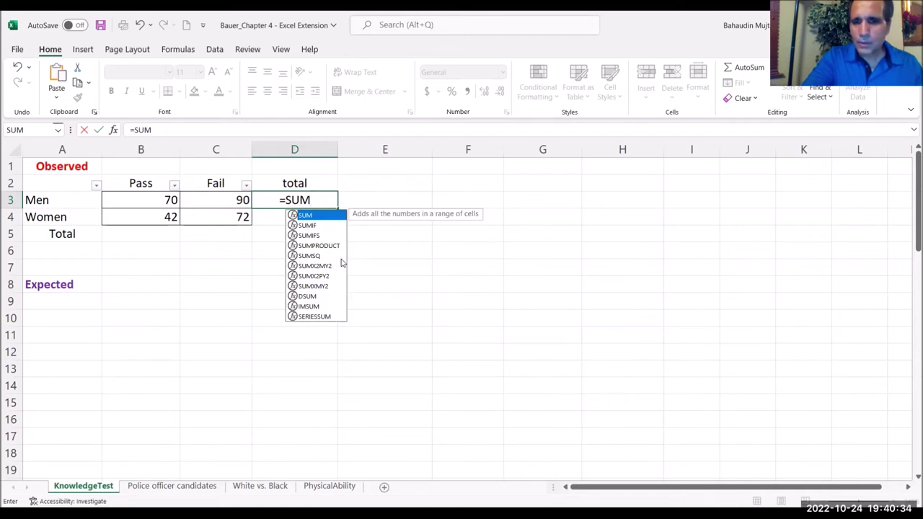
pyautogui.write('(')
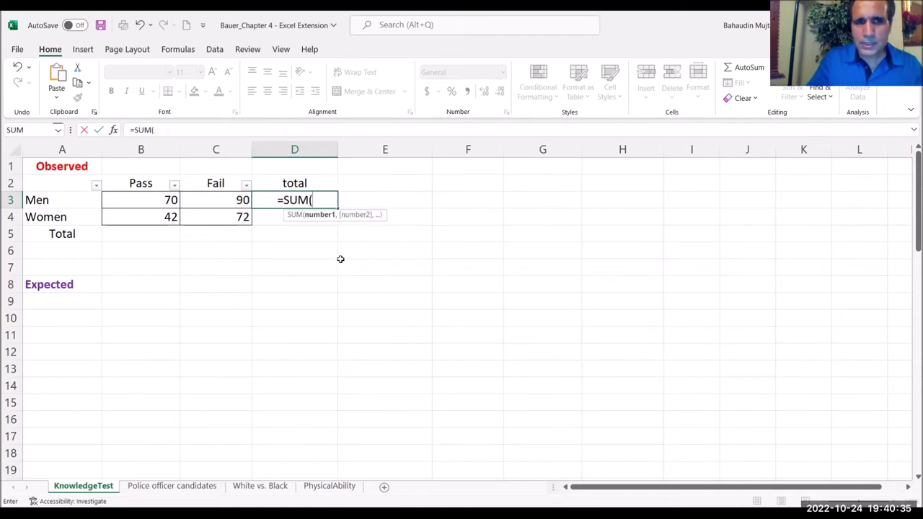
pyautogui.click(156, 202)
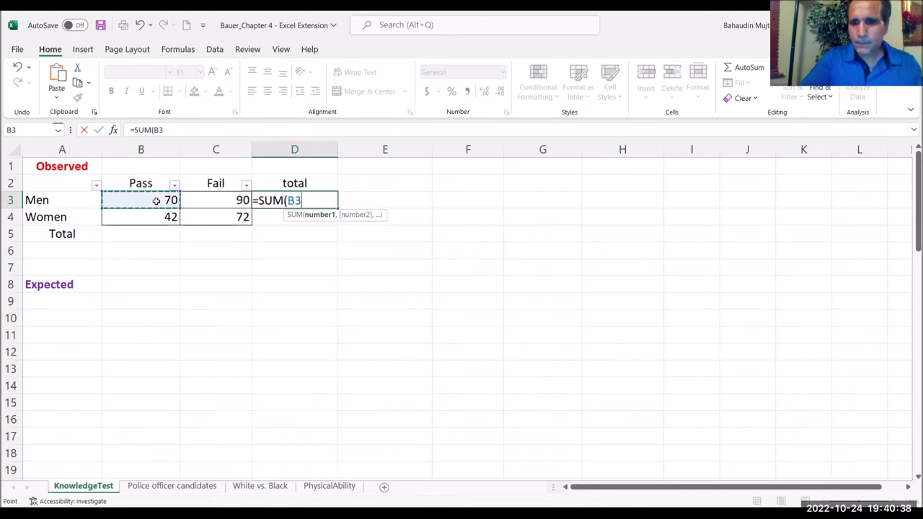
pyautogui.press('F8')
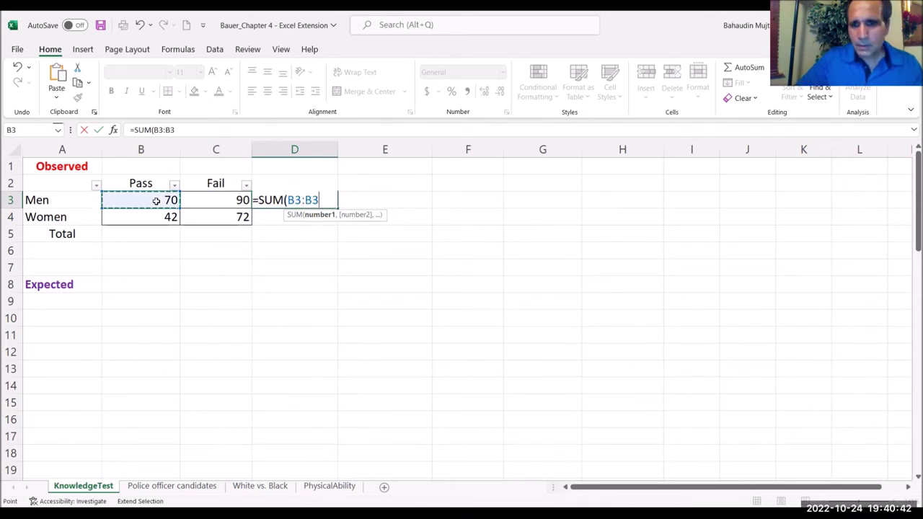
pyautogui.moveTo(156, 201); pyautogui.dragTo(212, 201)
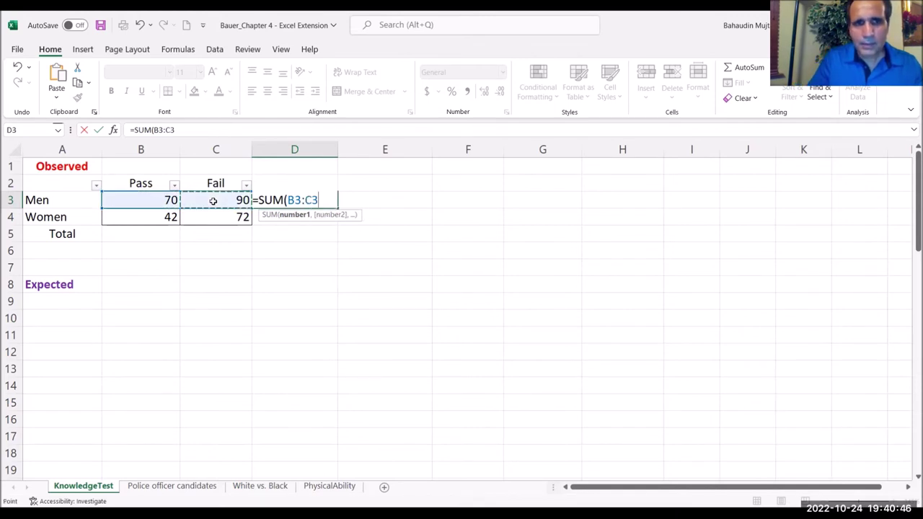
pyautogui.write(')')
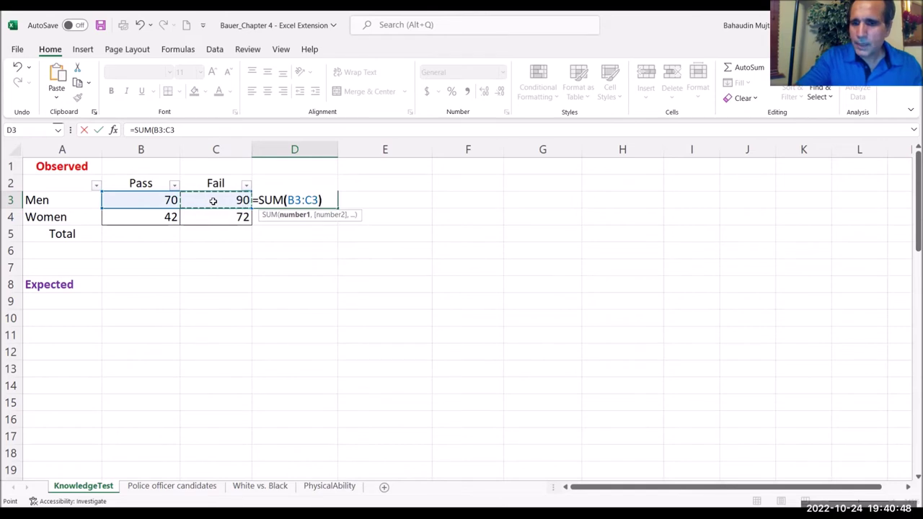
pyautogui.press('Return')
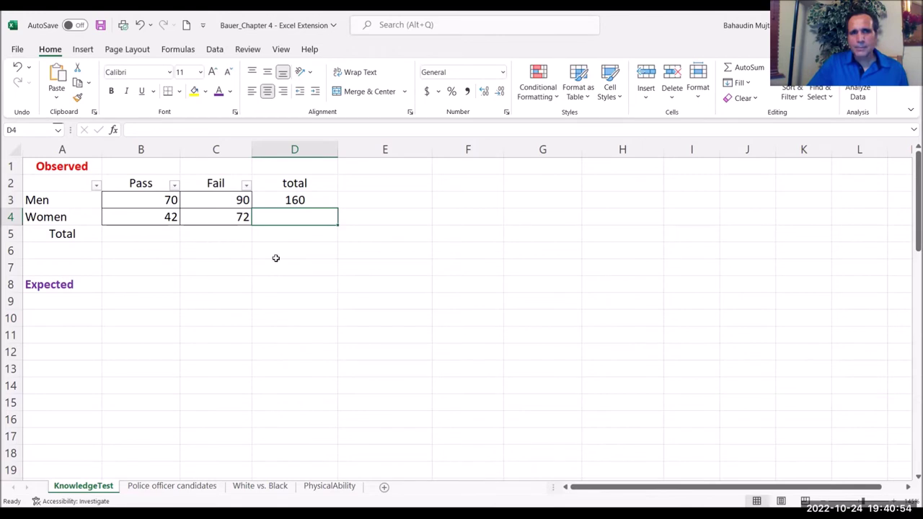
pyautogui.click(304, 201)
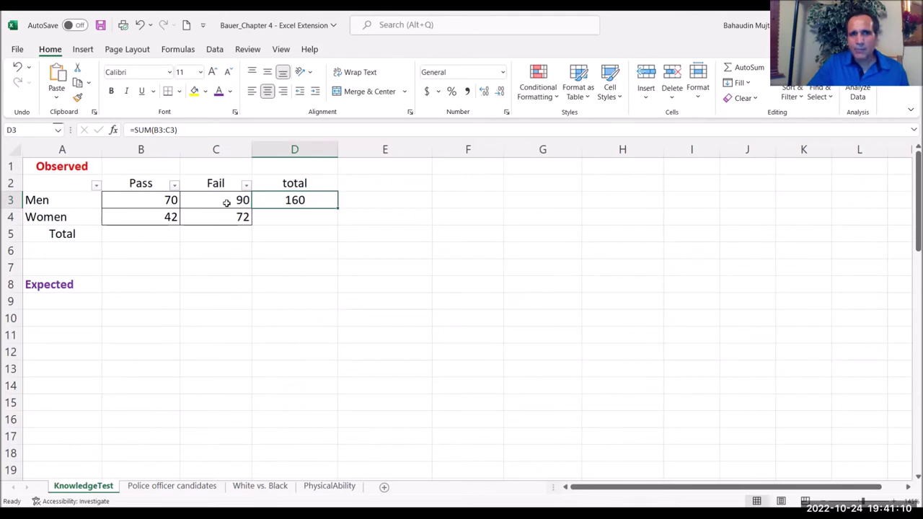
pyautogui.click(366, 277)
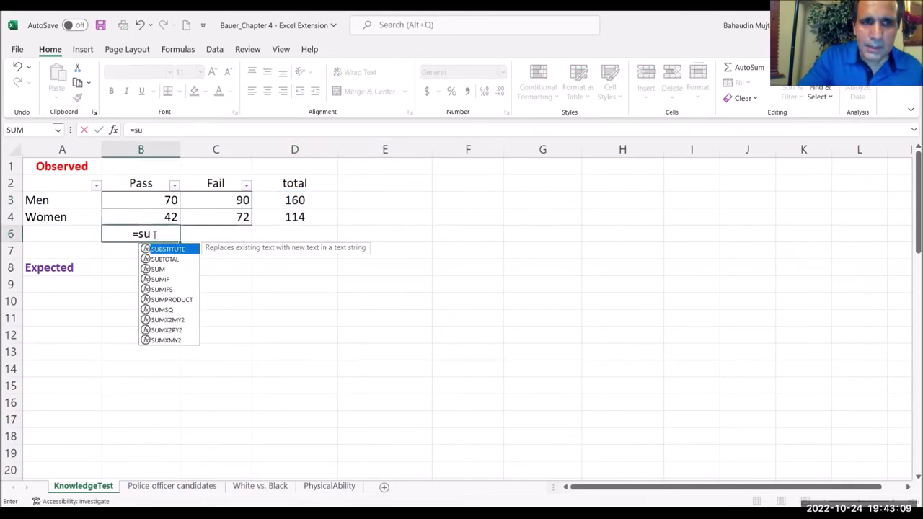
# - Calculate the Pass column total in B6 with the formula =SUM(B3:B4)
pyautogui.write('m')
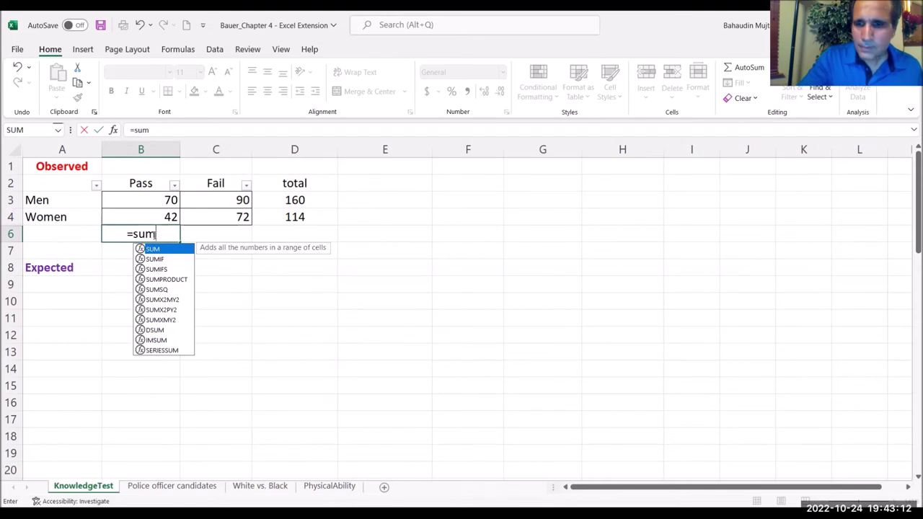
pyautogui.write('(')
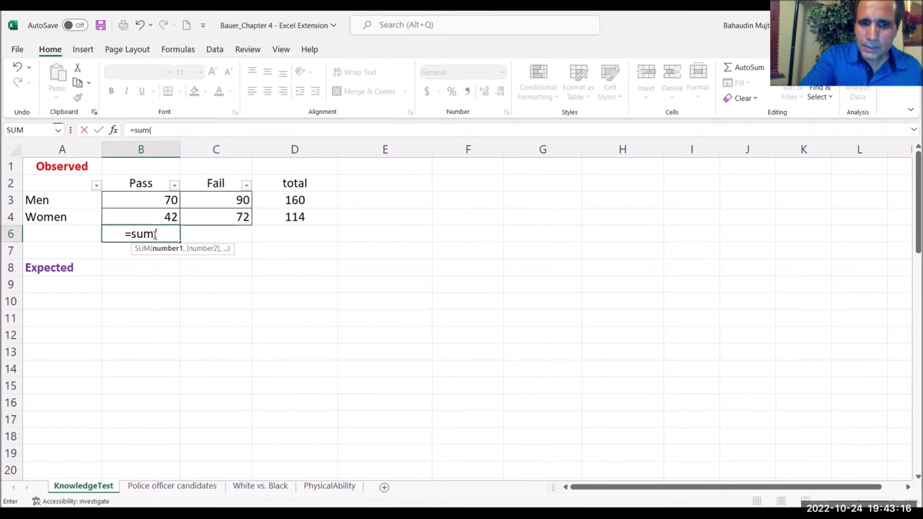
pyautogui.write('b3')
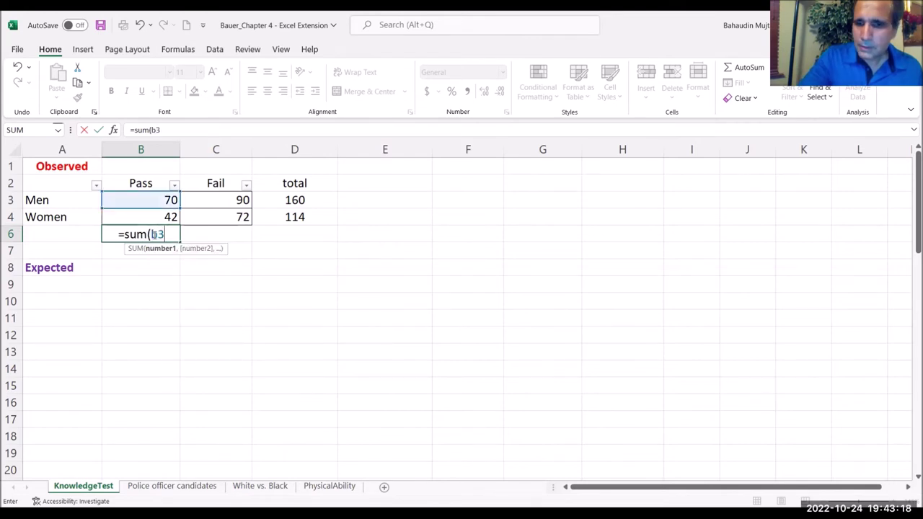
pyautogui.write(':')
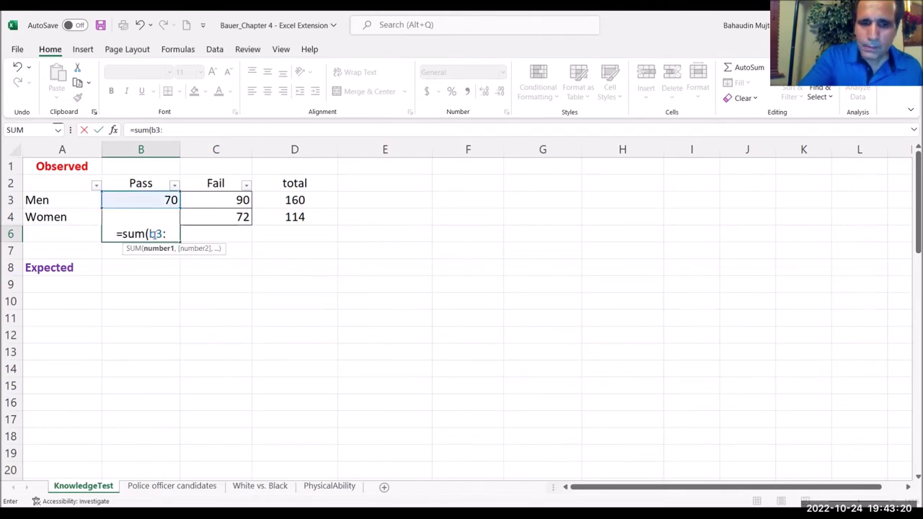
pyautogui.write('b4')
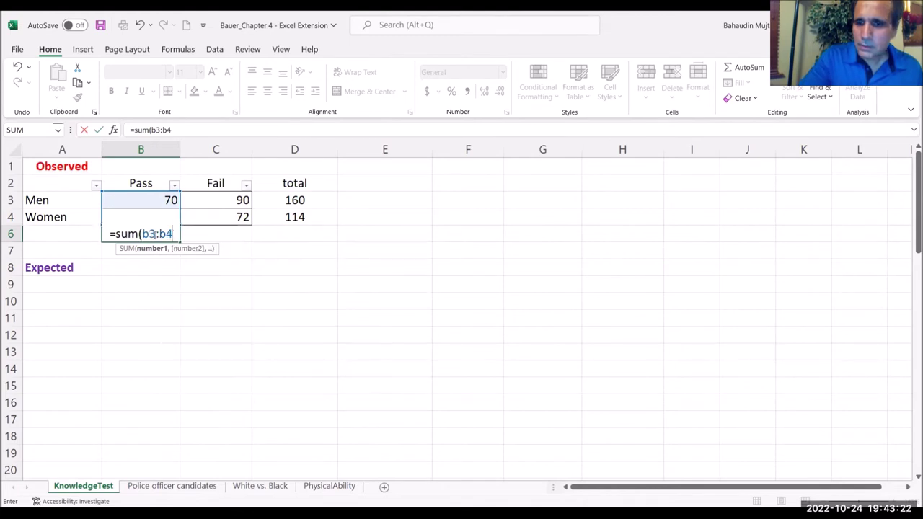
pyautogui.write(')')
pyautogui.press('Return')
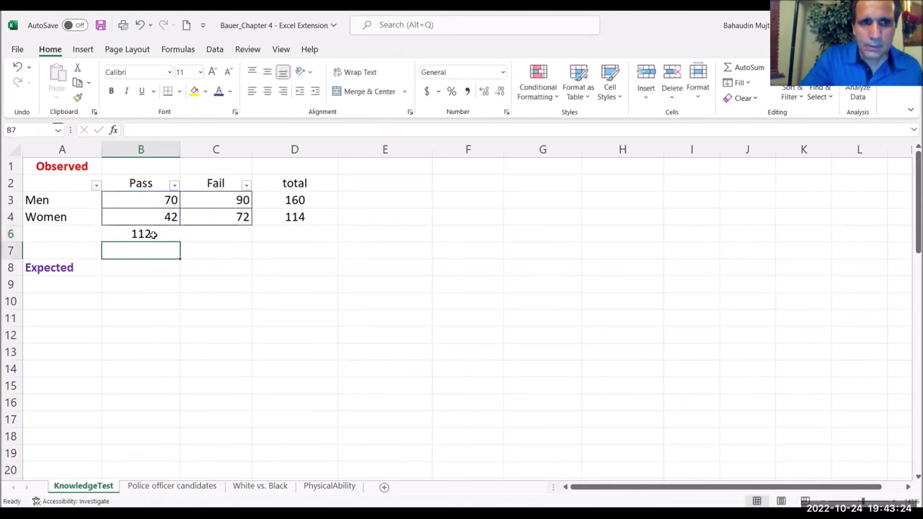
pyautogui.click(224, 297)
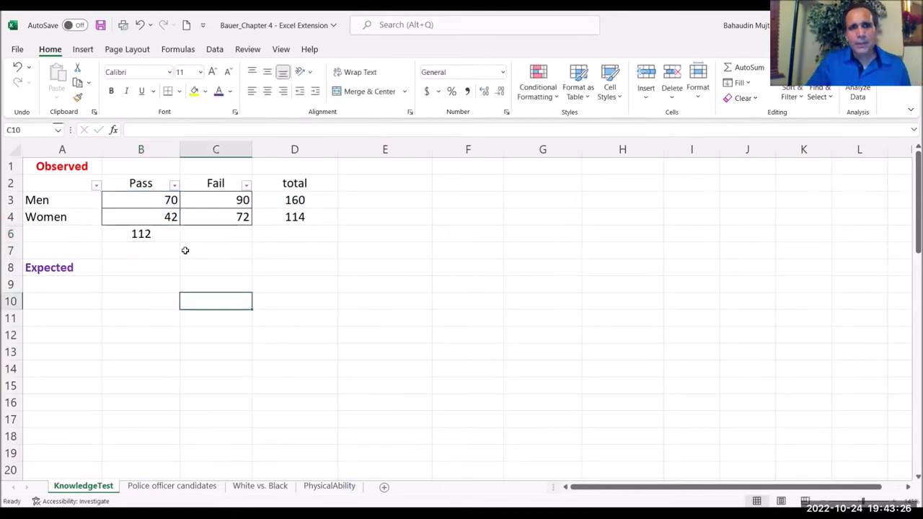
# - Copy the Pass column's total formula from B6 into C6 to total the Fail column
pyautogui.click(153, 233)
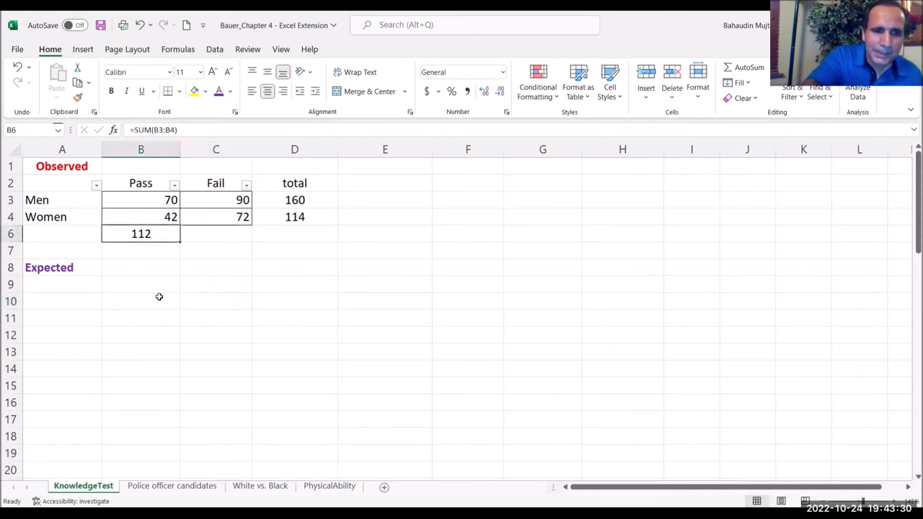
pyautogui.hotkey('ctrl', 'c')
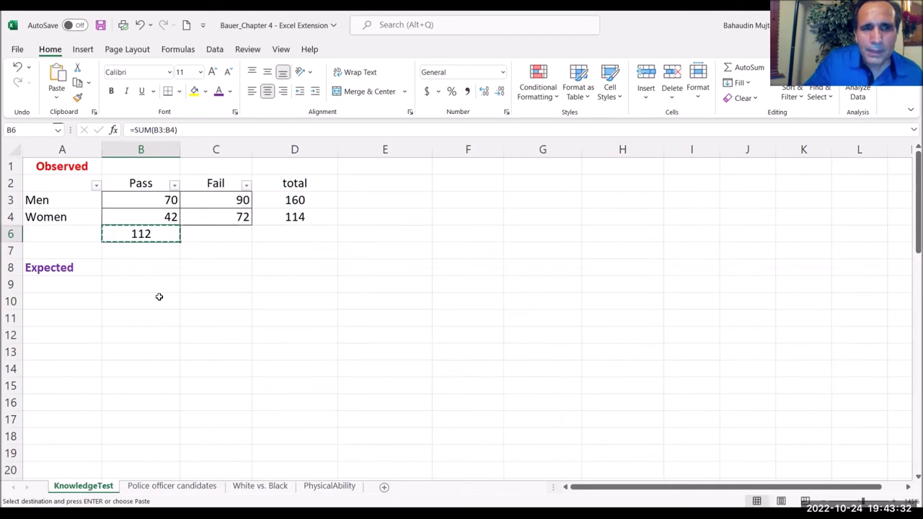
pyautogui.click(221, 235)
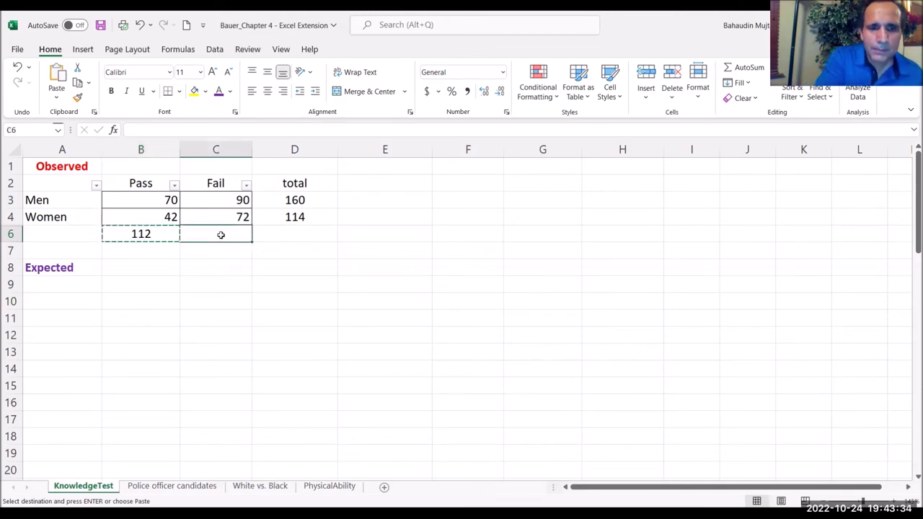
pyautogui.hotkey('ctrl', 'v')
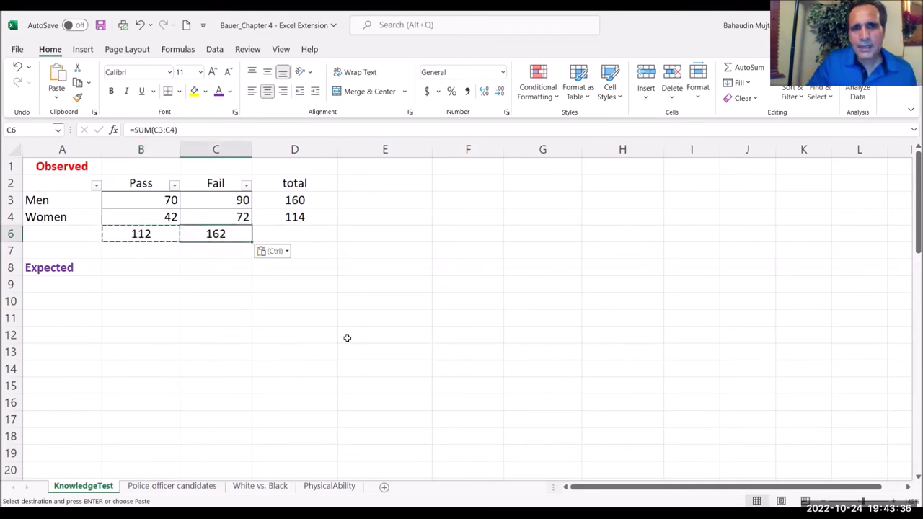
pyautogui.click(272, 332)
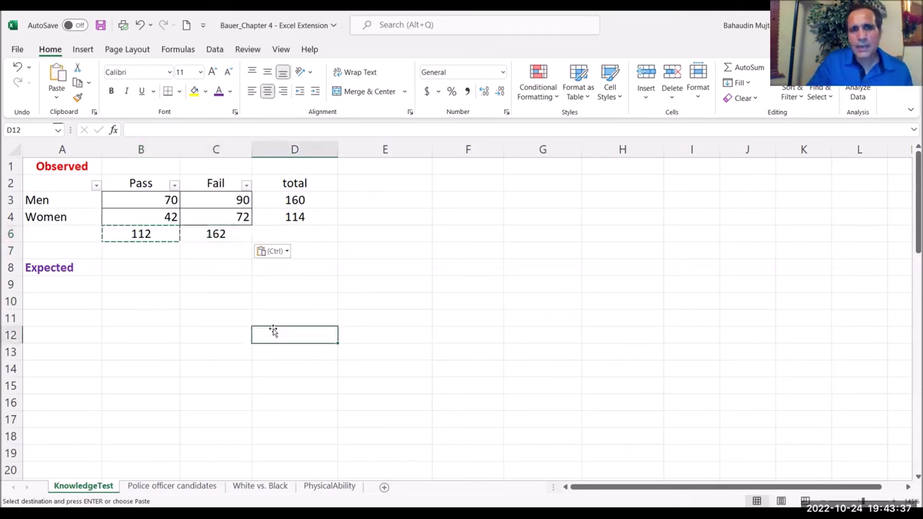
# - Copy the Women row's total formula from D4 into D6 to calculate the grand total
pyautogui.click(290, 218)
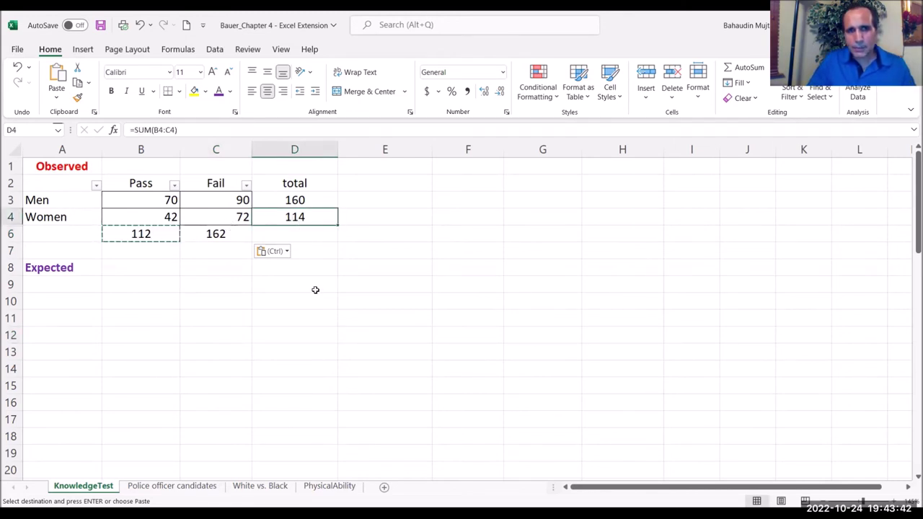
pyautogui.hotkey('ctrl', 'c')
pyautogui.click(294, 233)
pyautogui.hotkey('ctrl', 'v')
pyautogui.click(294, 283)
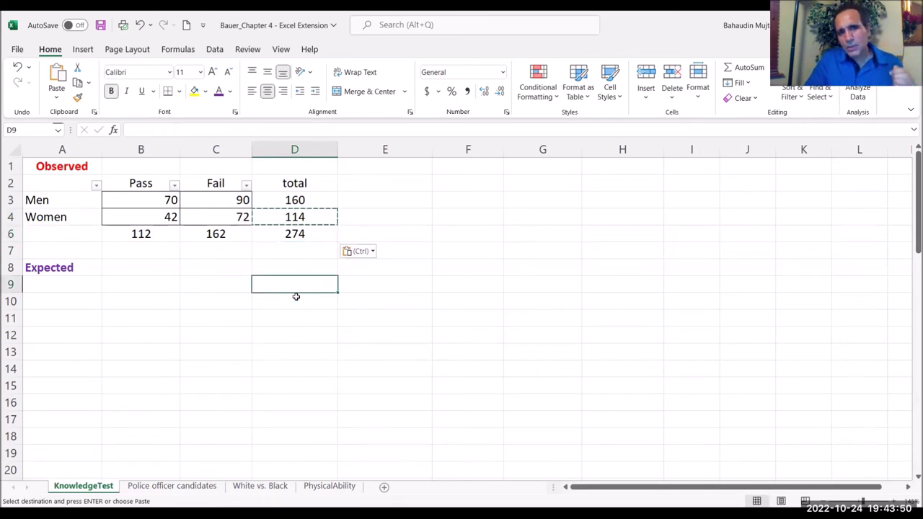
# - Label the totals row "Total" in A6 and color both that label and the total heading in D2 purple
pyautogui.click(294, 183)
pyautogui.click(219, 91)
pyautogui.click(68, 233)
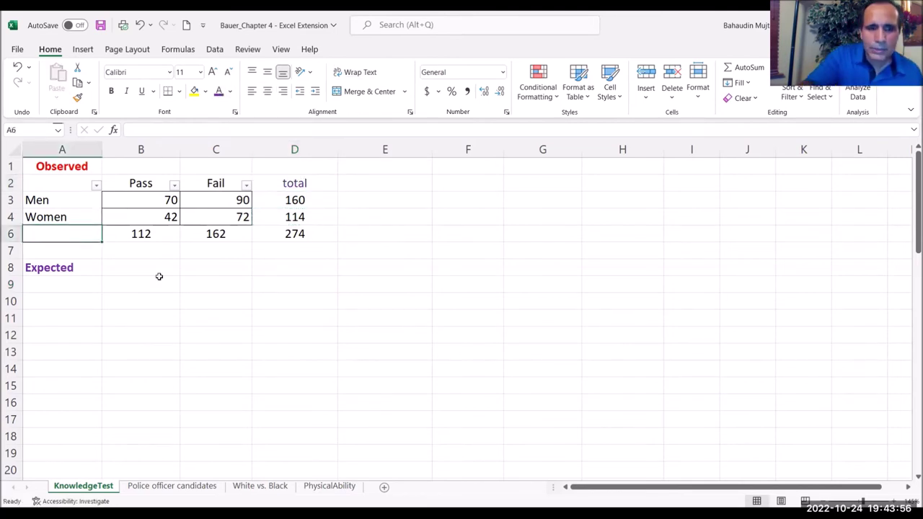
pyautogui.write('Total')
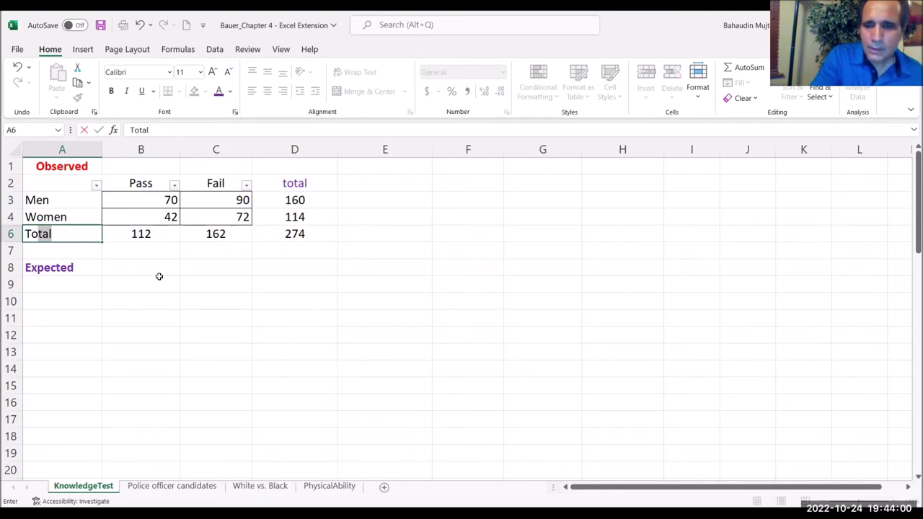
pyautogui.press('Return')
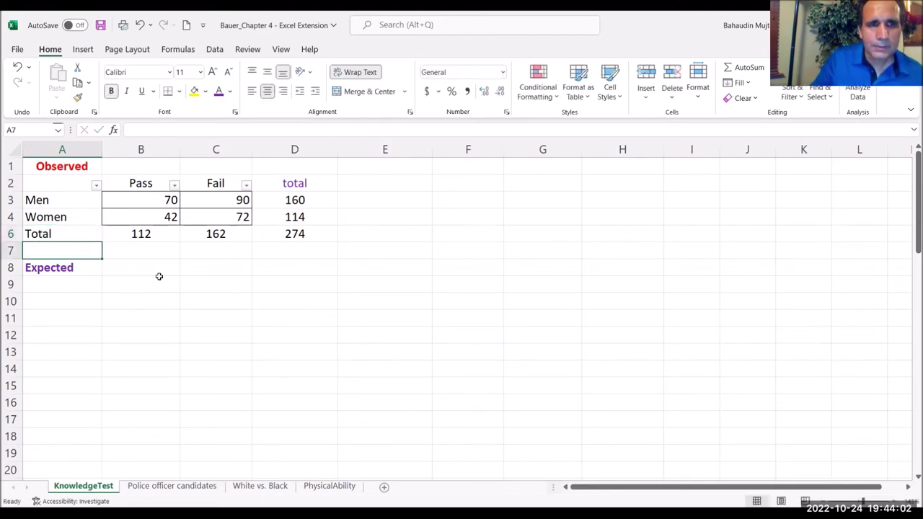
pyautogui.click(61, 229)
pyautogui.click(224, 91)
pyautogui.click(151, 326)
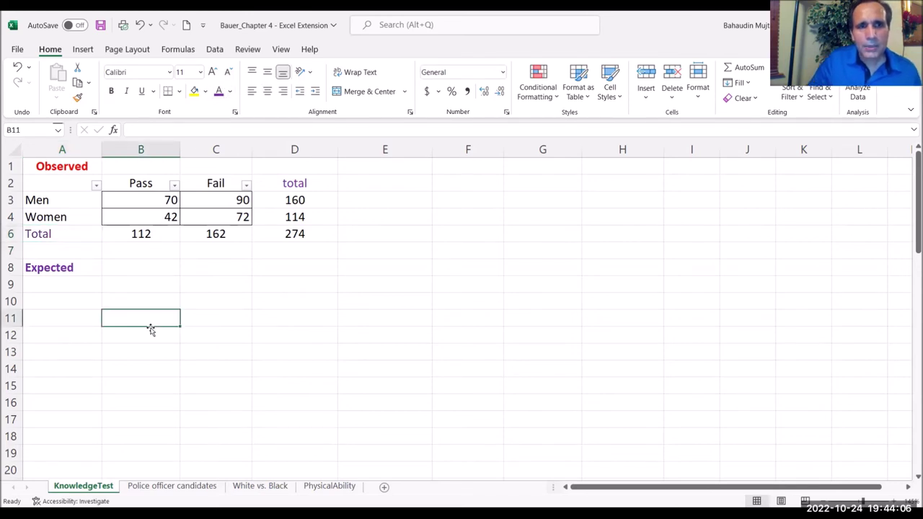
# - Copy the Observed table's headings, counts and totals in B2:D6 into the Expected section starting at B9
pyautogui.moveTo(134, 186); pyautogui.dragTo(269, 236)
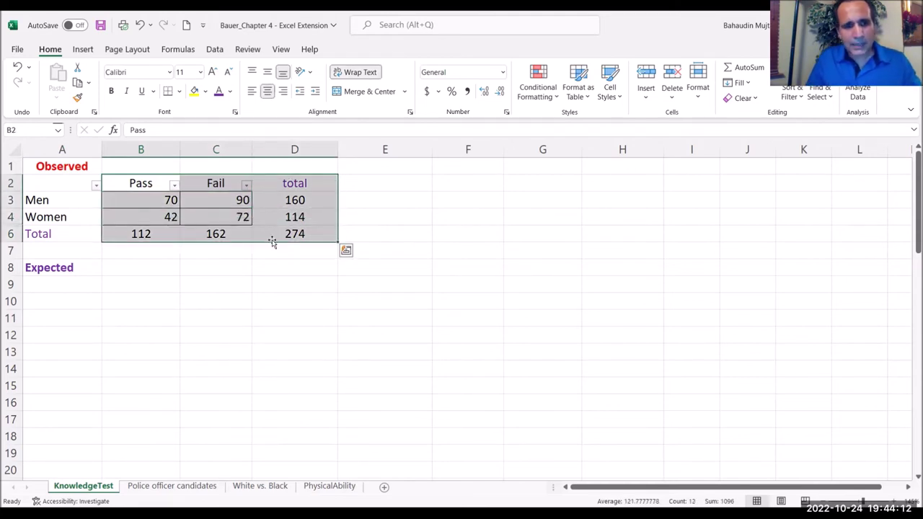
pyautogui.hotkey('ctrl', 'c')
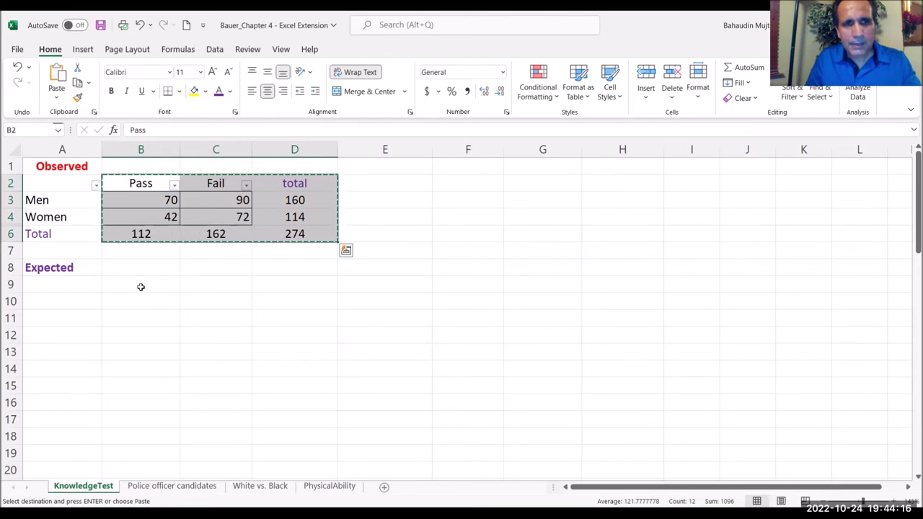
pyautogui.click(140, 287)
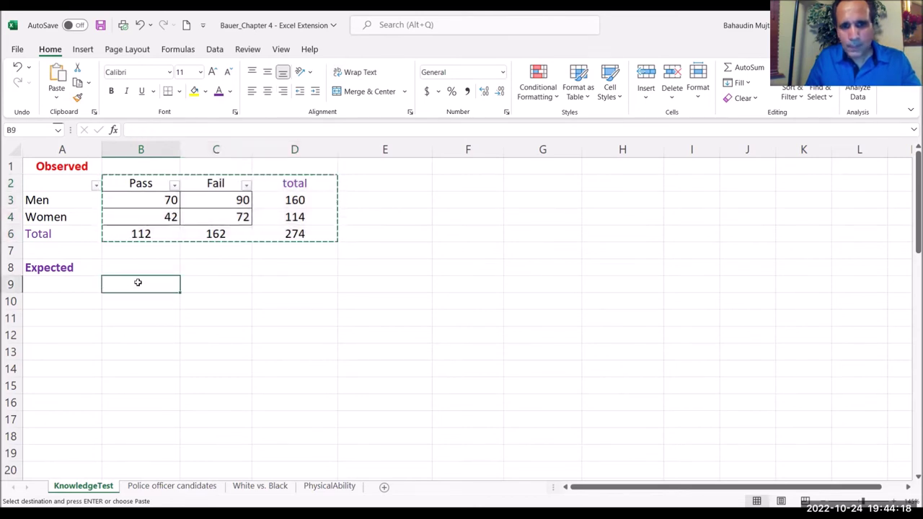
pyautogui.hotkey('ctrl', 'v')
# - Clear the copied numbers in B10:D13 below the Expected table's Pass, Fail and total headings
pyautogui.click(150, 311)
pyautogui.moveTo(130, 303); pyautogui.dragTo(296, 350)
pyautogui.press('Delete')
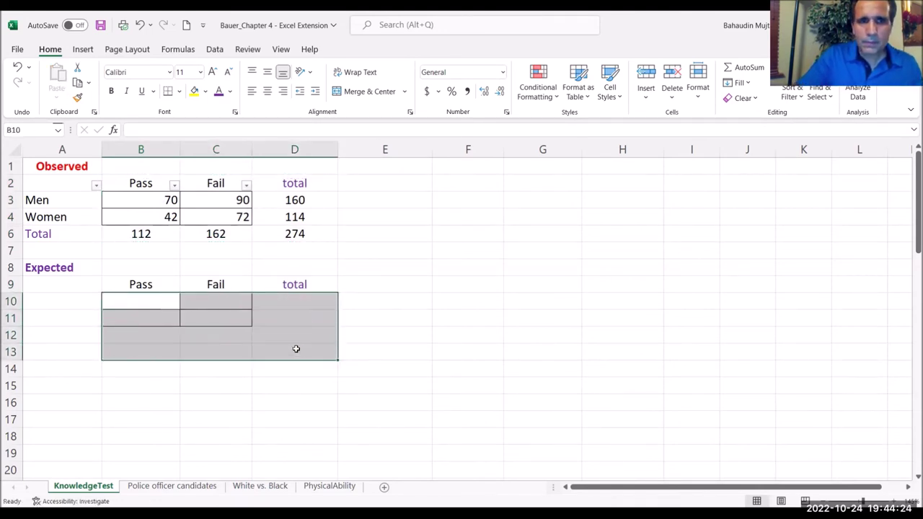
pyautogui.click(221, 384)
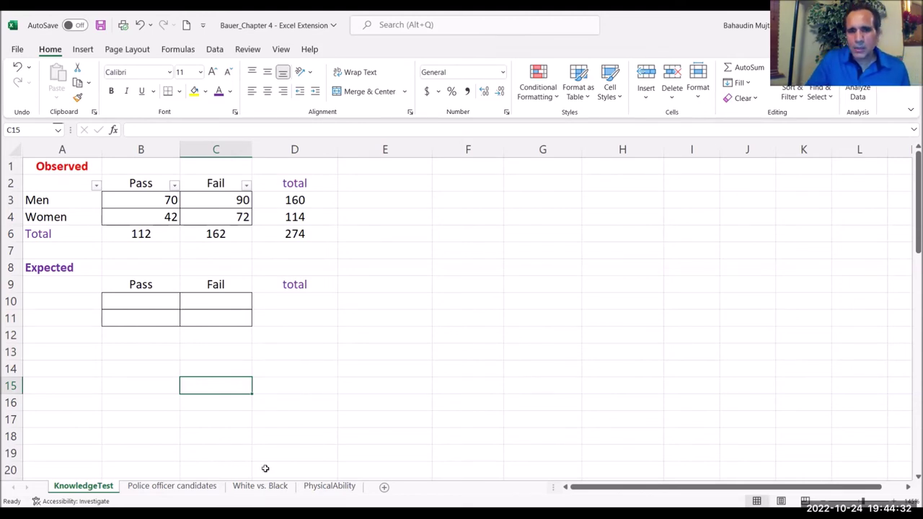
# - Label the Expected table's rows "Men", "Women" and "Total" in A10:A12
pyautogui.click(150, 296)
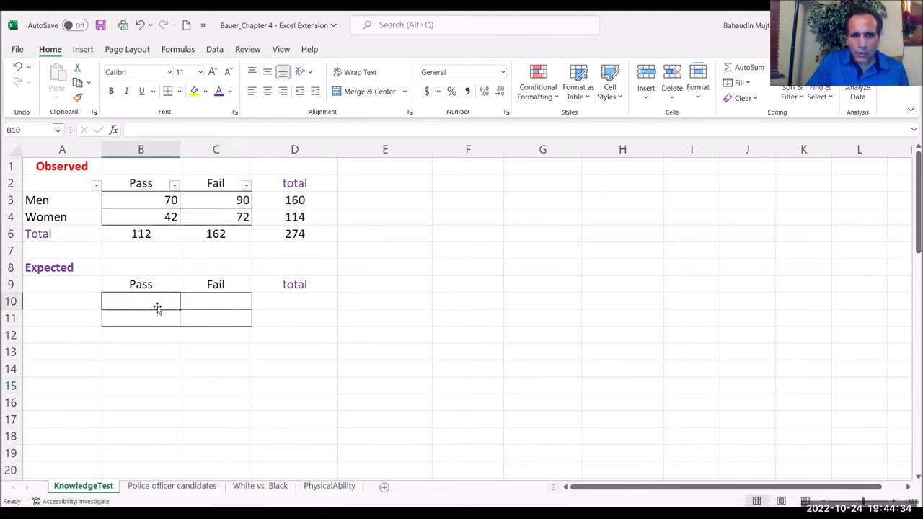
pyautogui.click(76, 301)
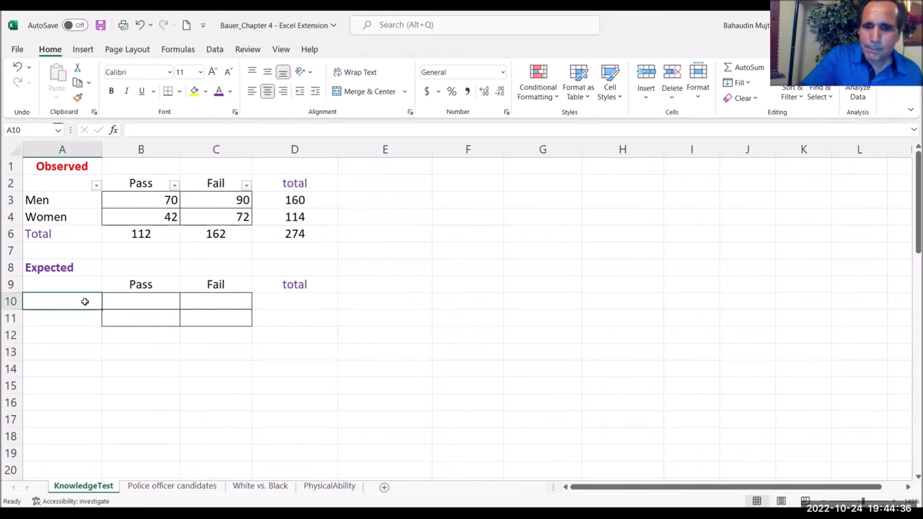
pyautogui.write('Men')
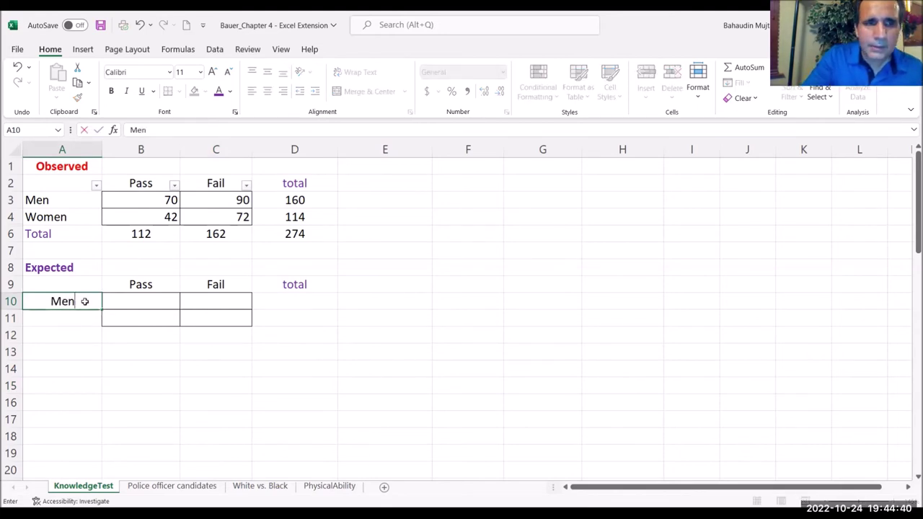
pyautogui.press('Return')
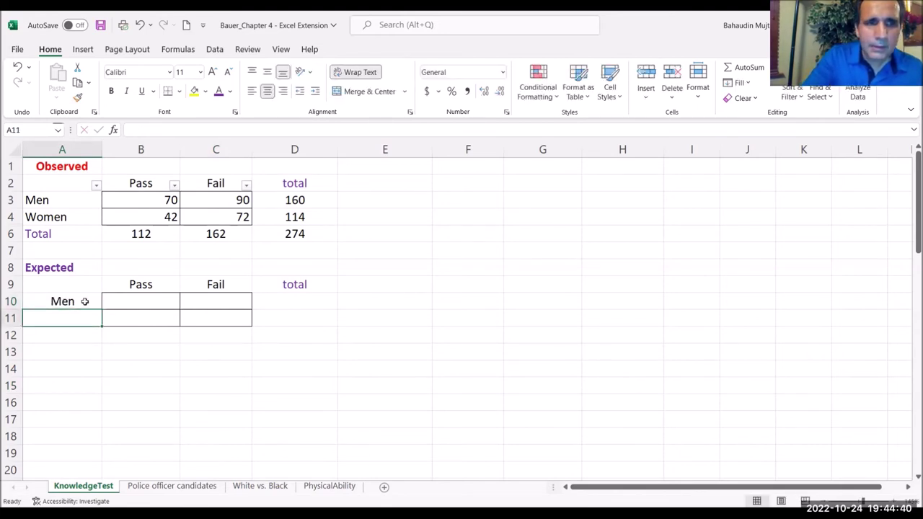
pyautogui.write('Wo')
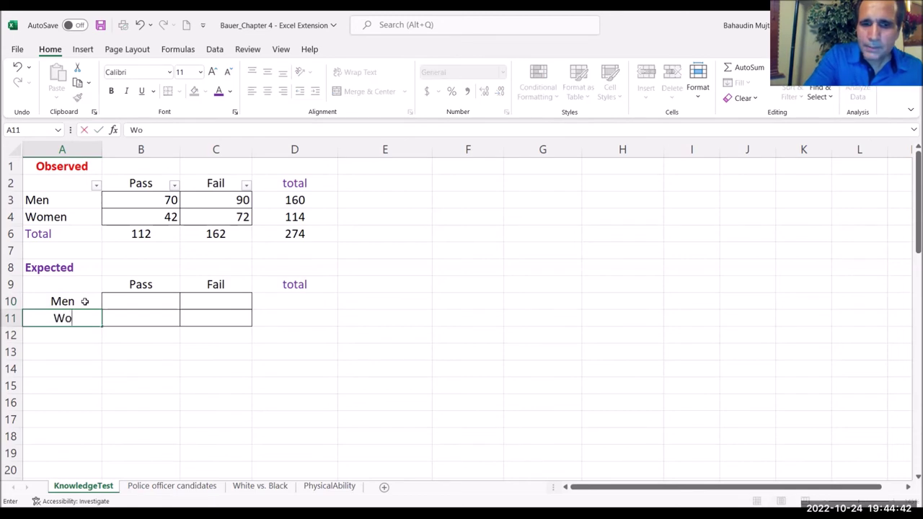
pyautogui.write('men')
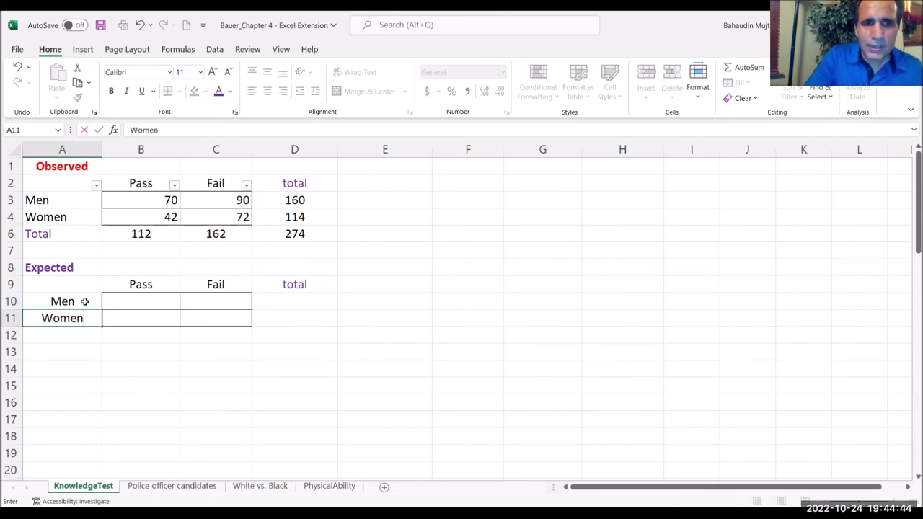
pyautogui.press('Return')
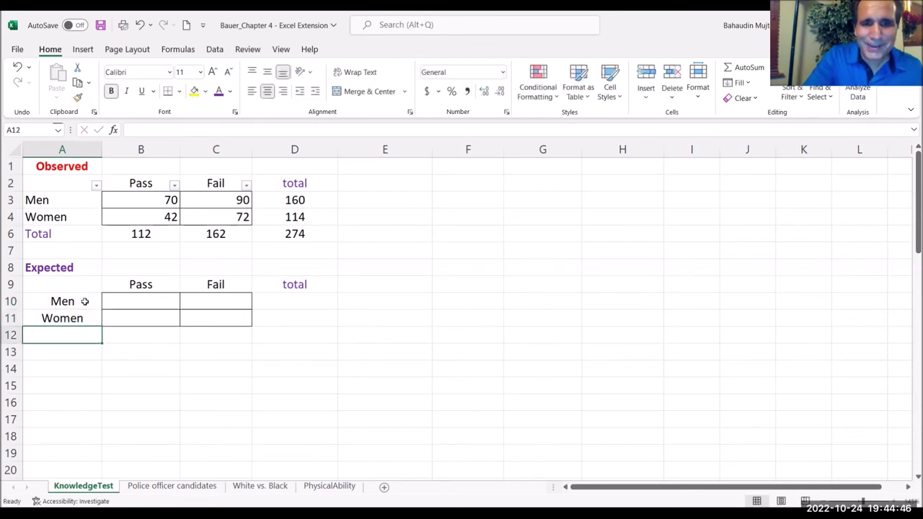
pyautogui.write('Tota')
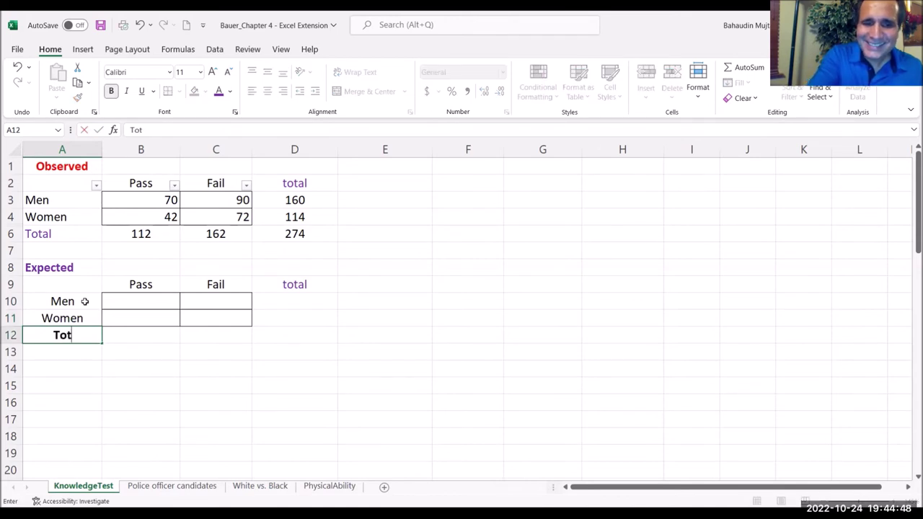
pyautogui.write('l')
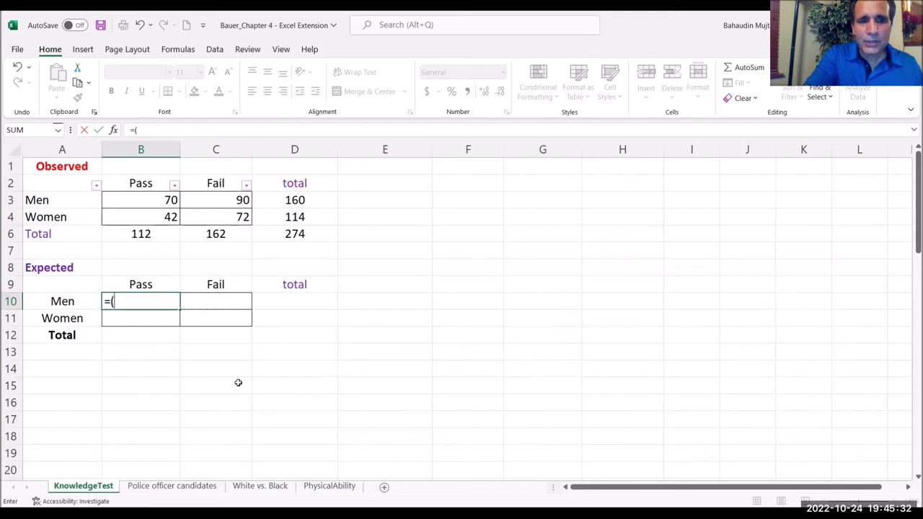
# - Calculate the expected Pass count for men in B10 with the formula =(D3*B6)/D6
pyautogui.write('d')
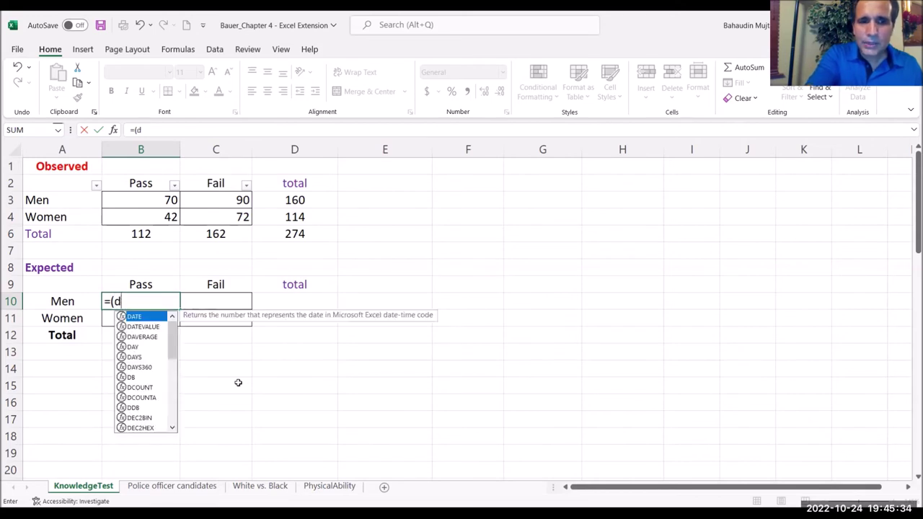
pyautogui.write('3')
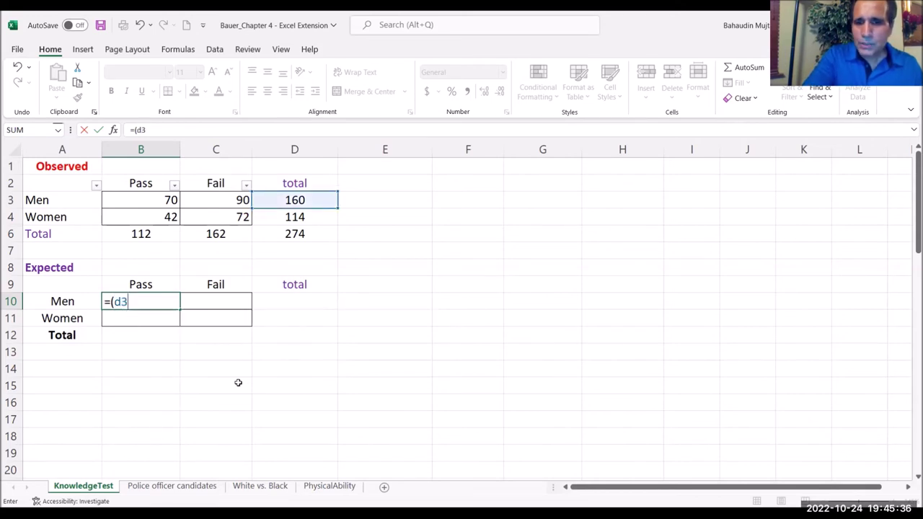
pyautogui.write('*')
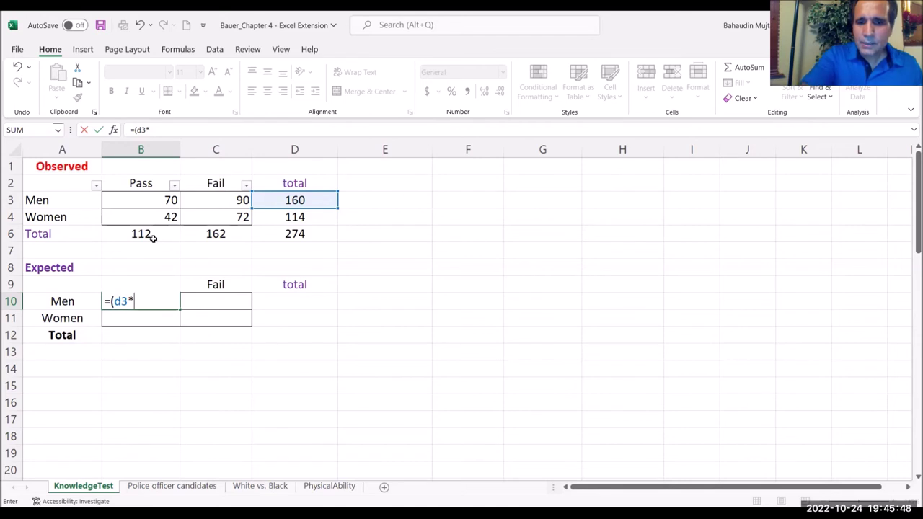
pyautogui.write('b6')
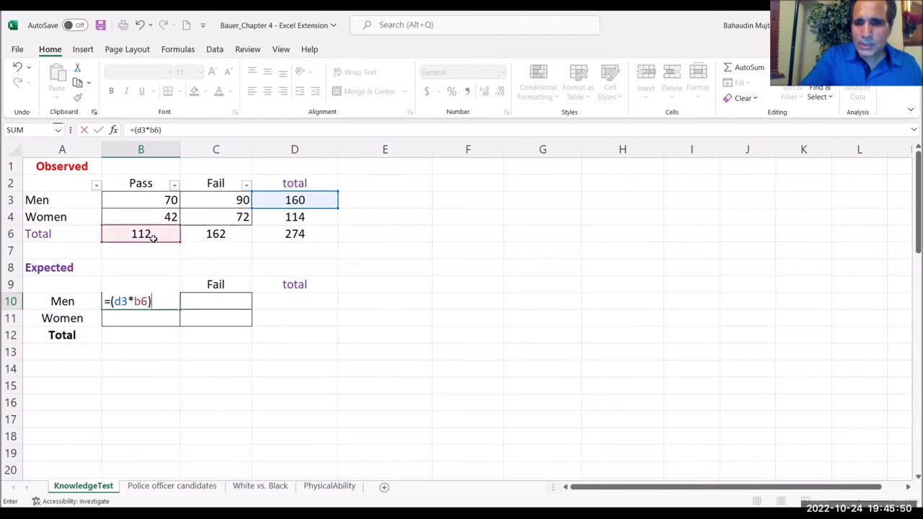
pyautogui.write('/')
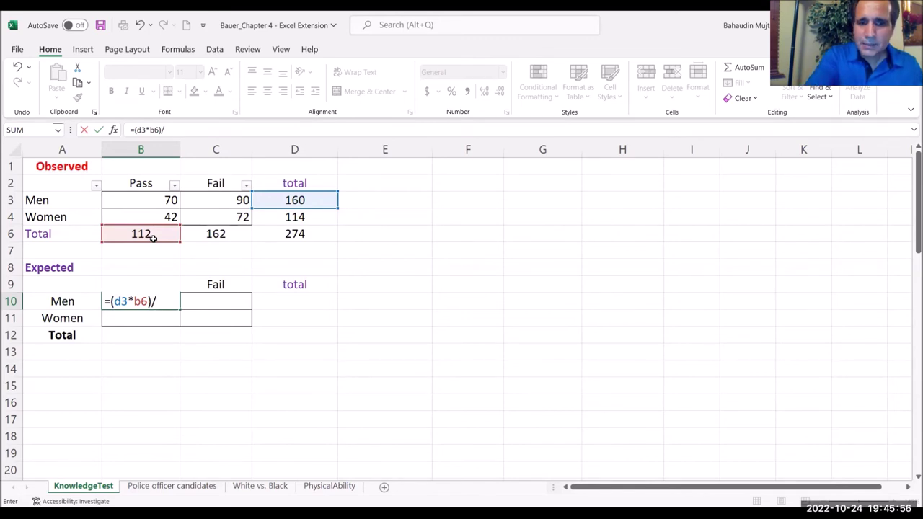
pyautogui.write('d6')
pyautogui.press('Return')
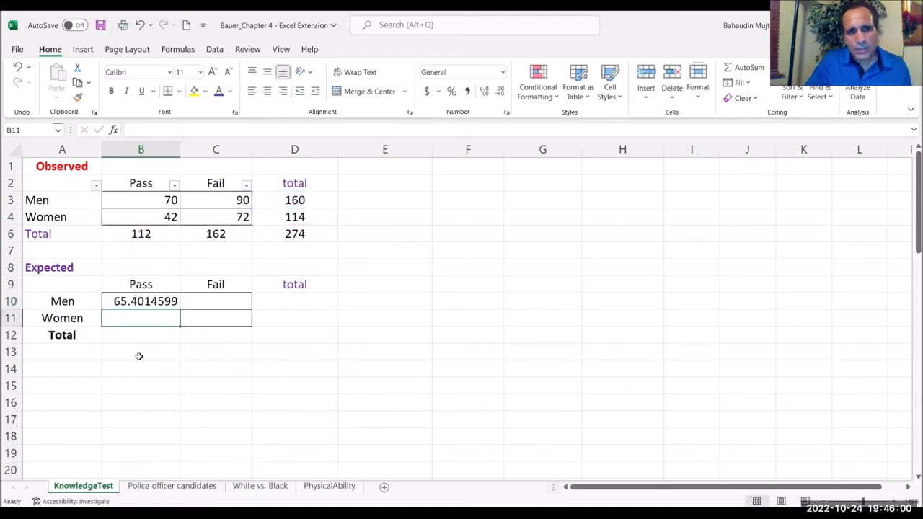
pyautogui.click(130, 303)
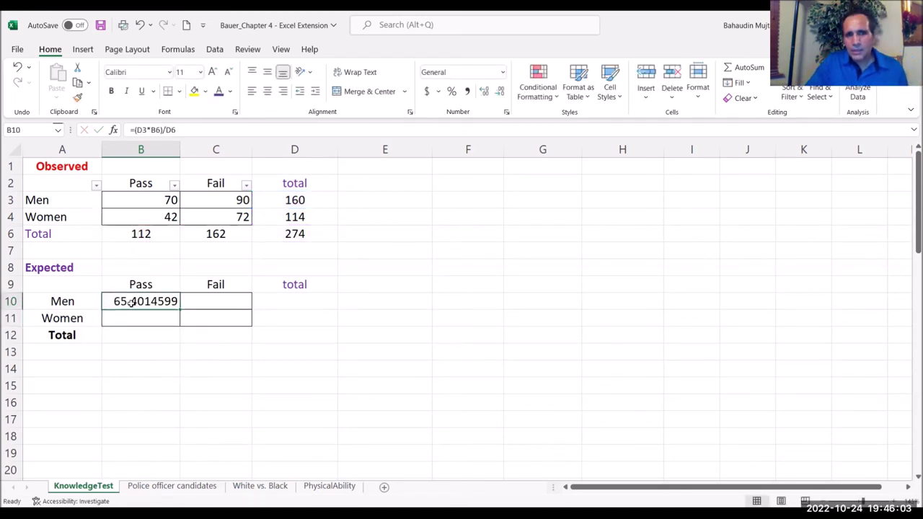
# - Calculate the expected Fail count for men in C10 with the formula =(D3*C6)/D6
pyautogui.click(205, 302)
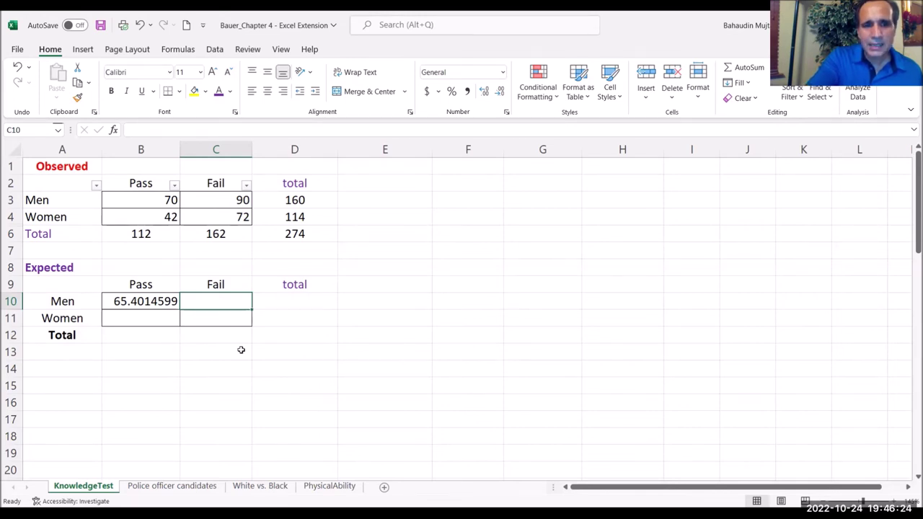
pyautogui.write('=(')
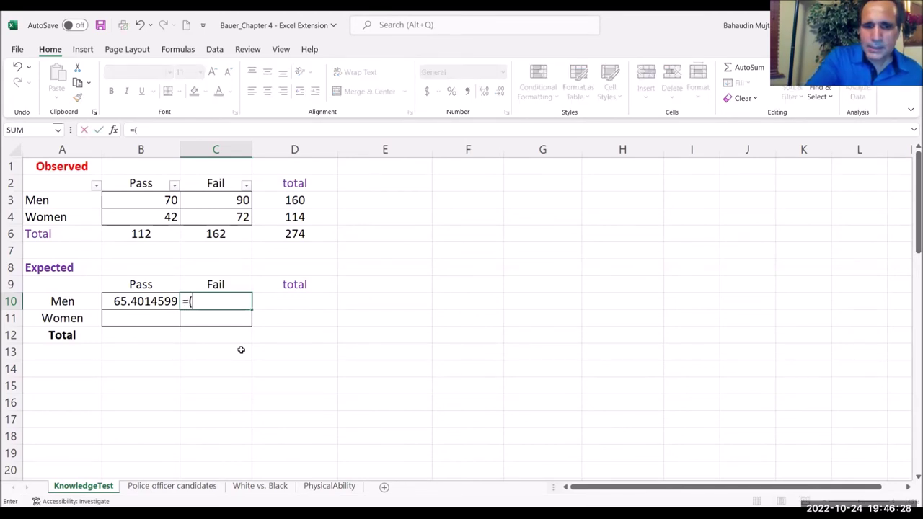
pyautogui.write('d3')
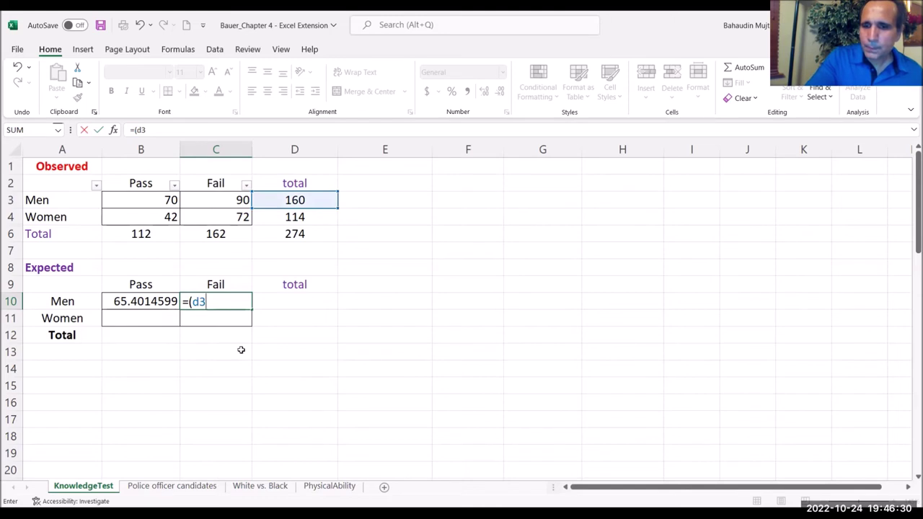
pyautogui.write('*')
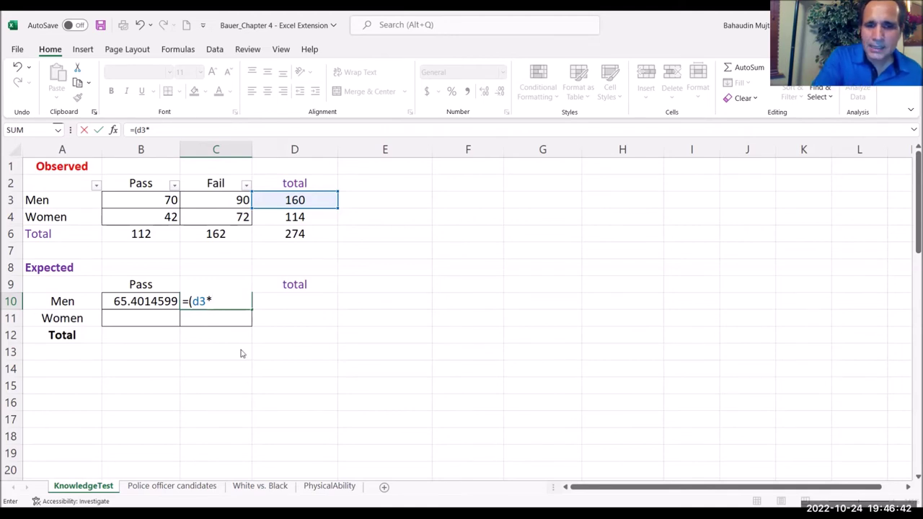
pyautogui.write('c6')
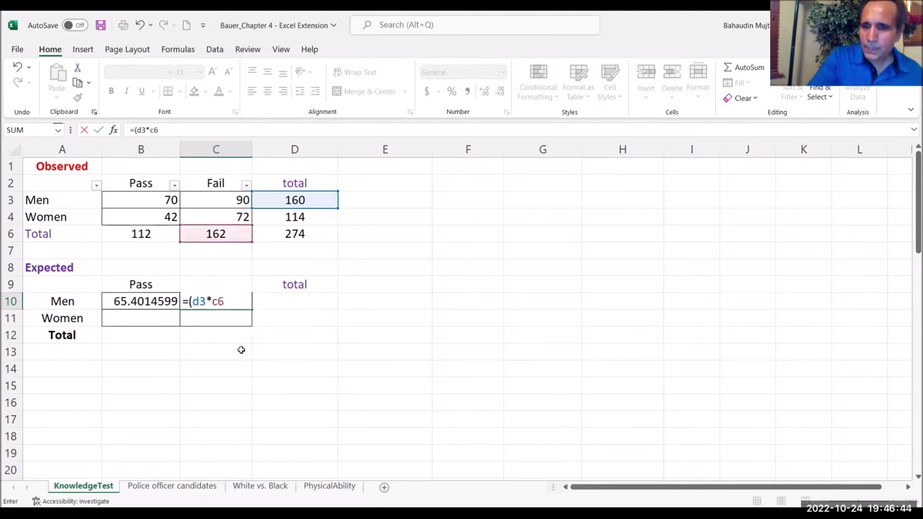
pyautogui.write(')')
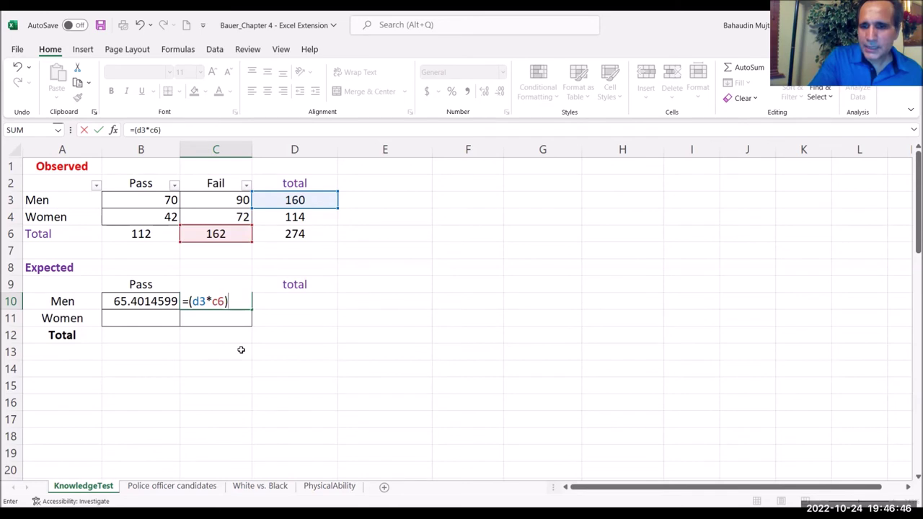
pyautogui.write('/')
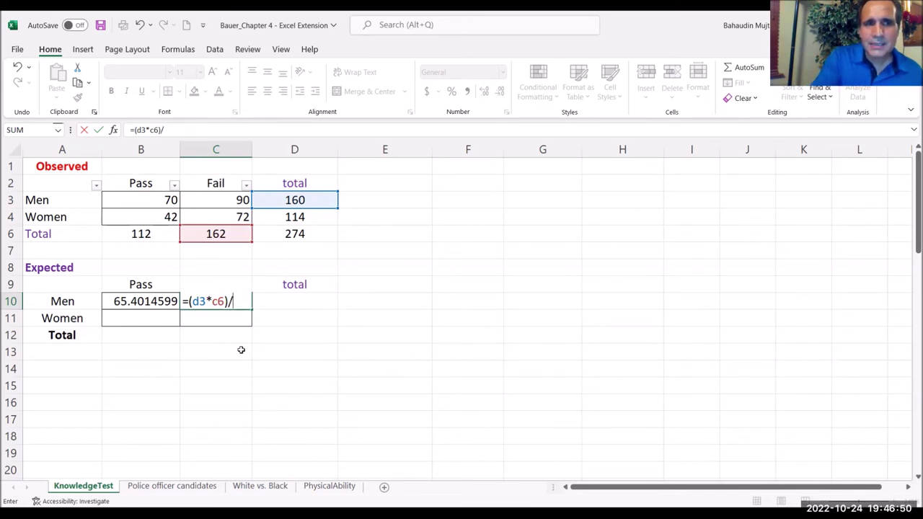
pyautogui.write('d6')
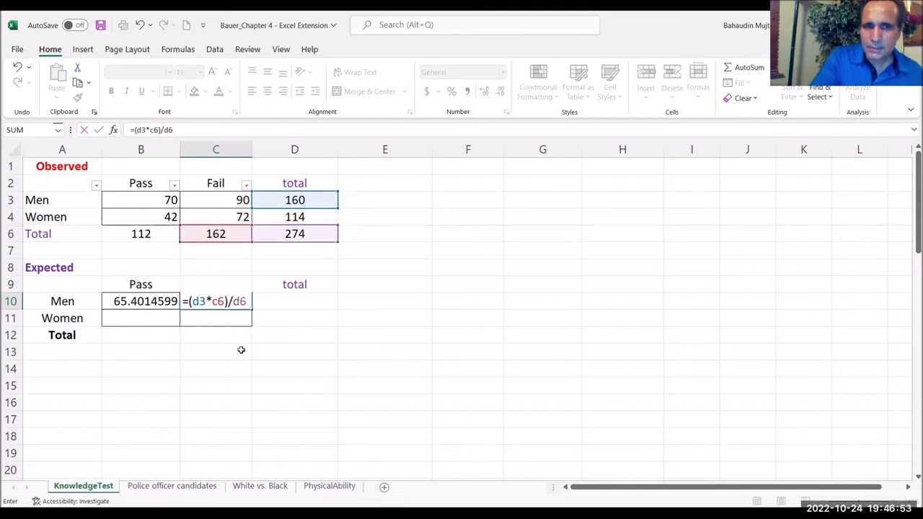
pyautogui.press('Return')
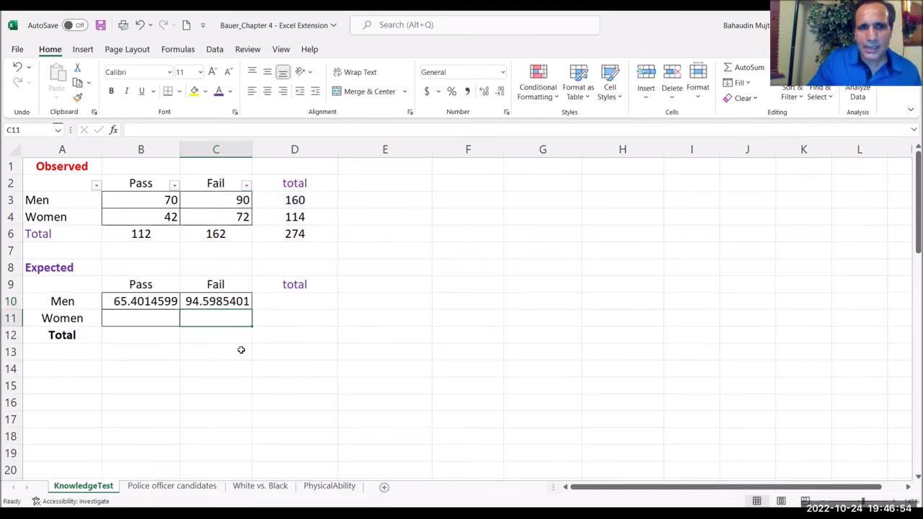
# - Calculate the expected Pass count for women in B11 with the formula =(D4*B6)/D6
pyautogui.click(143, 318)
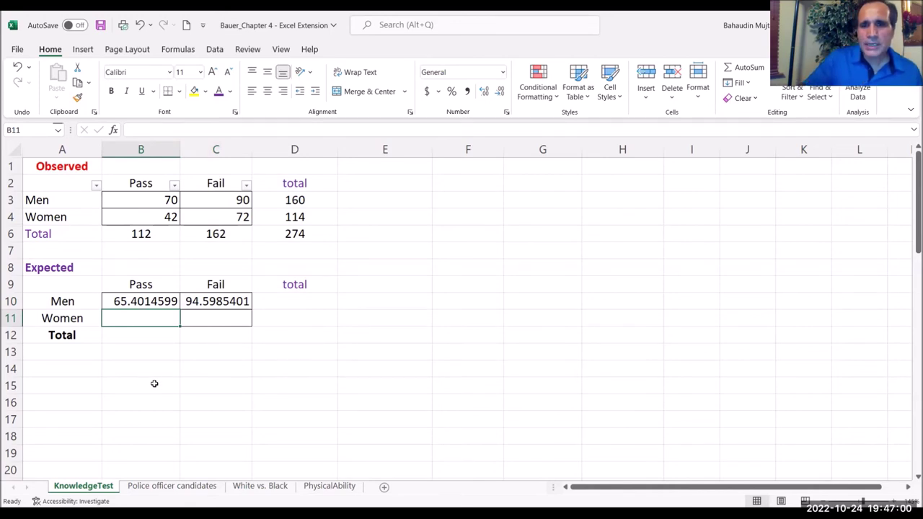
pyautogui.write('=')
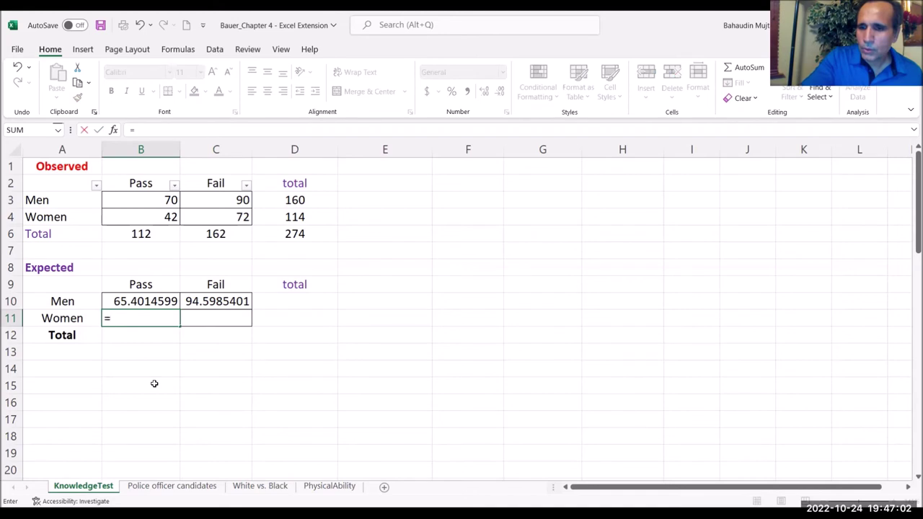
pyautogui.write('(')
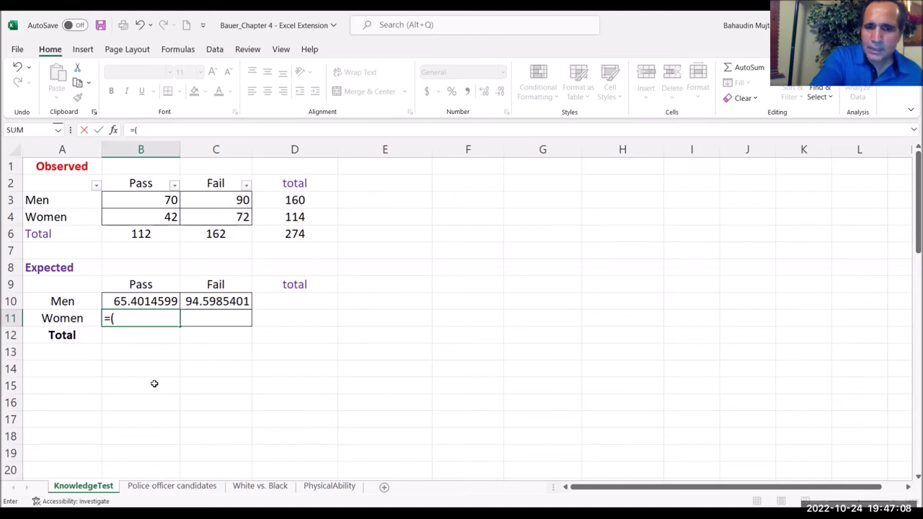
pyautogui.write('d4')
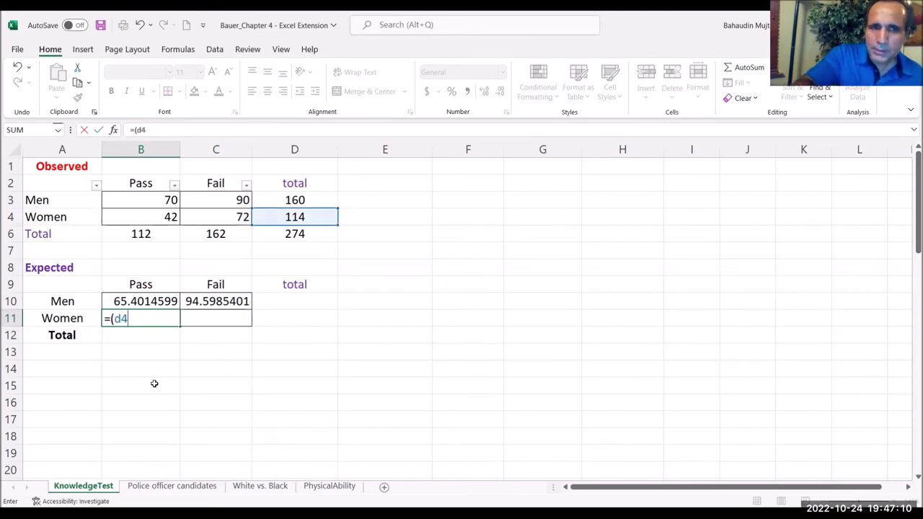
pyautogui.write('*')
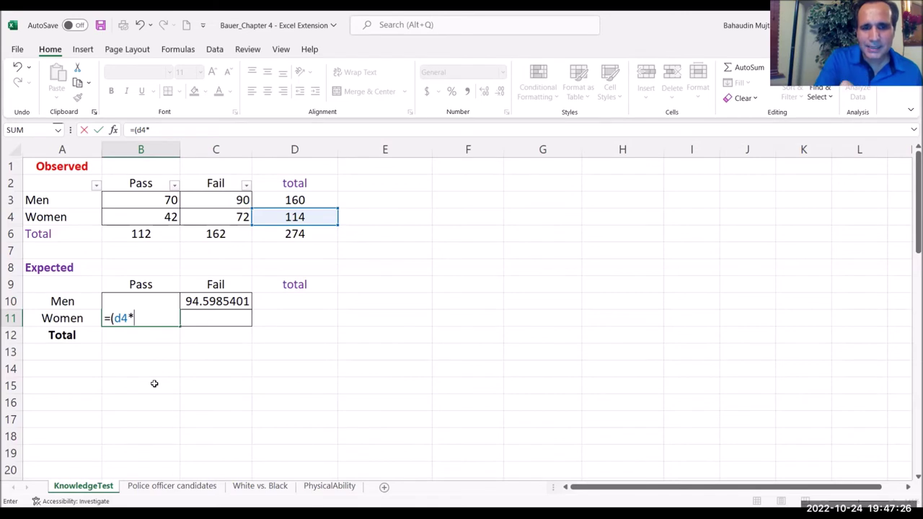
pyautogui.write('b')
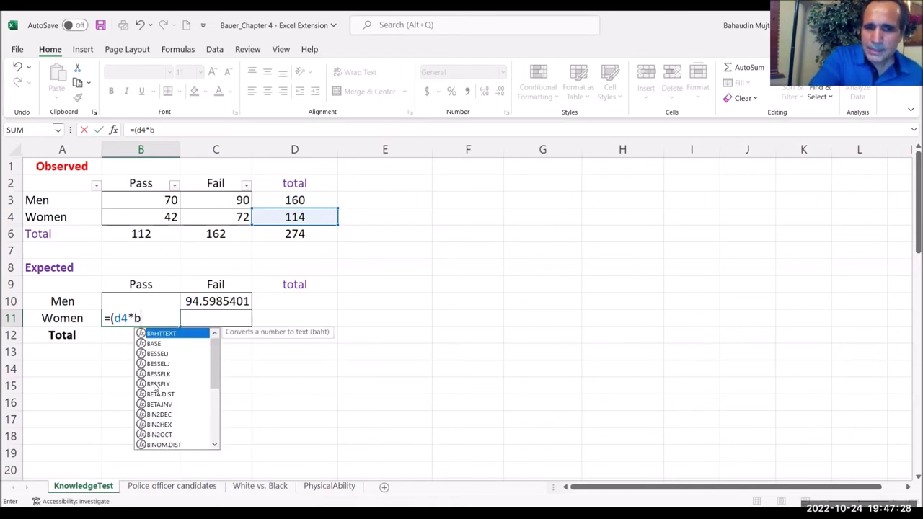
pyautogui.write('6)')
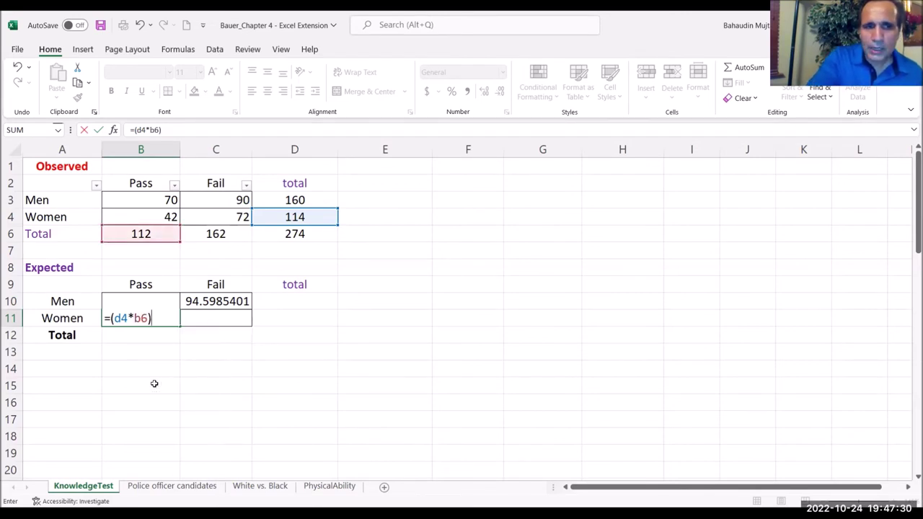
pyautogui.write('/')
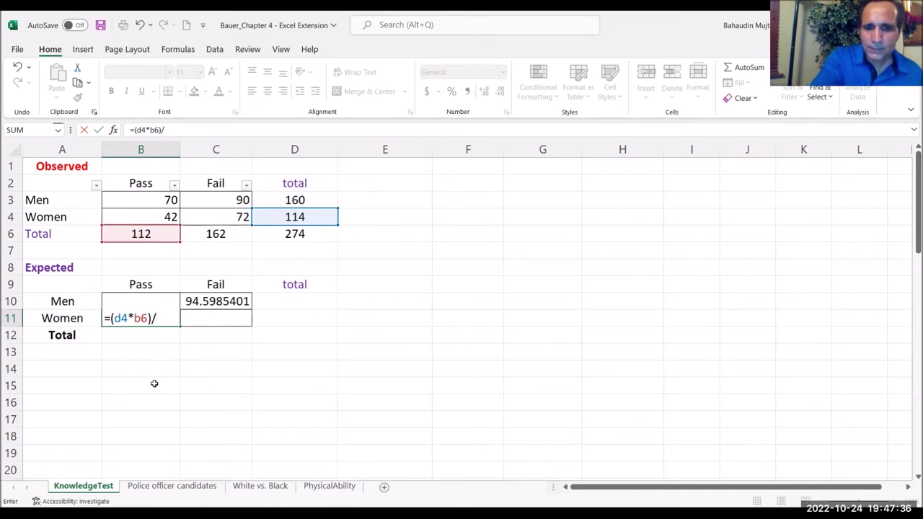
pyautogui.write('d6')
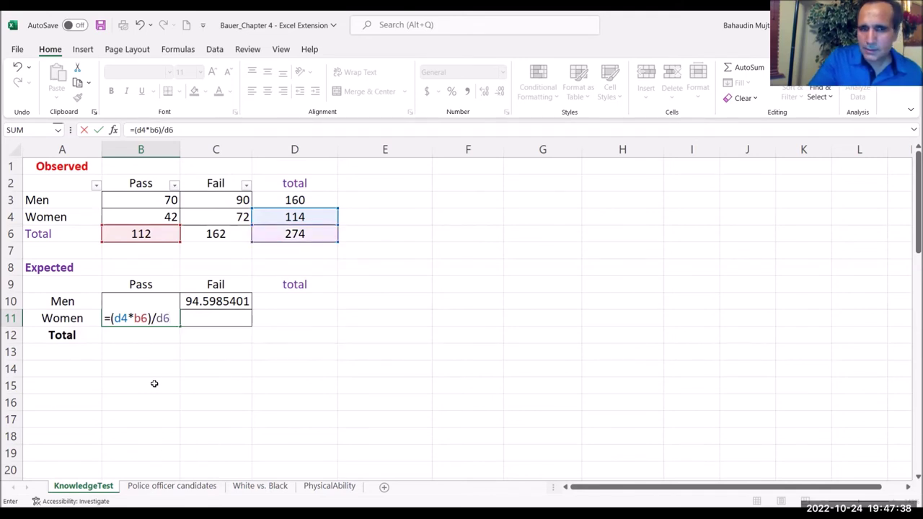
pyautogui.press('Return')
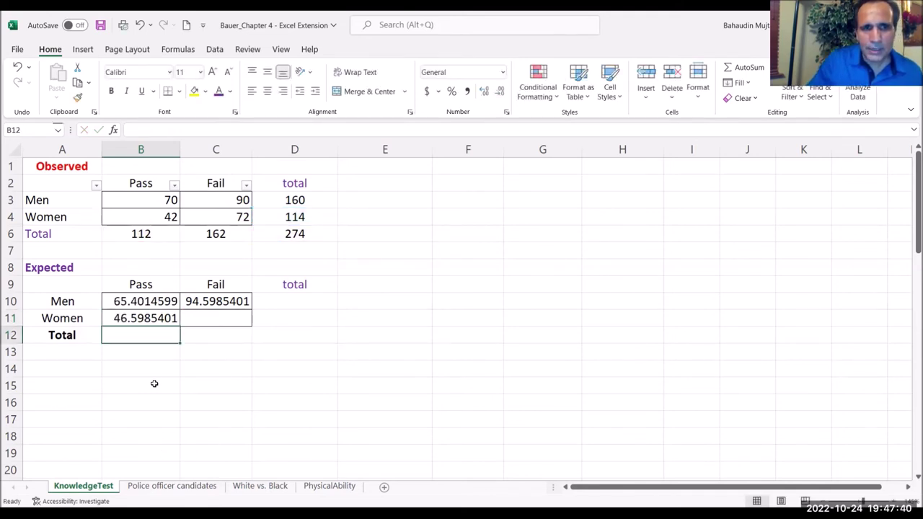
# - Calculate the expected Fail count for women in C11 with the formula =(D4*C6)/D6, and check the women's total in D11
pyautogui.click(210, 317)
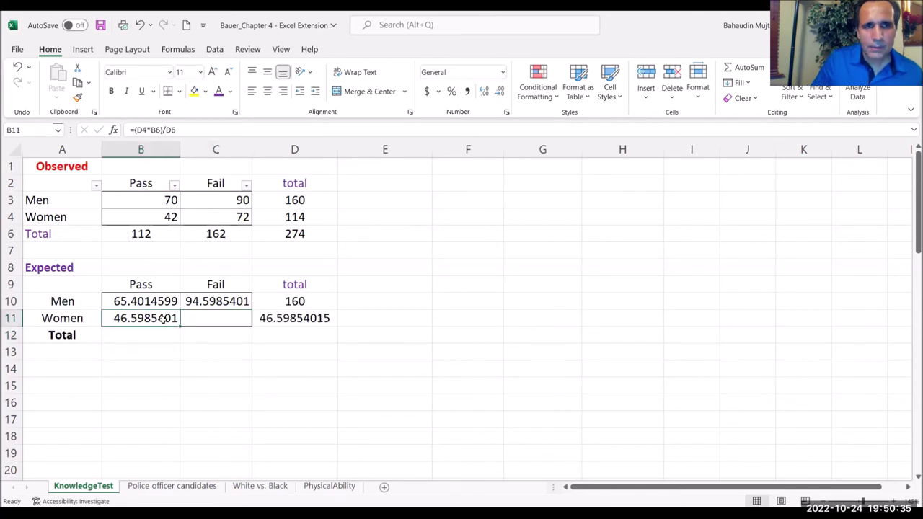
pyautogui.click(216, 318)
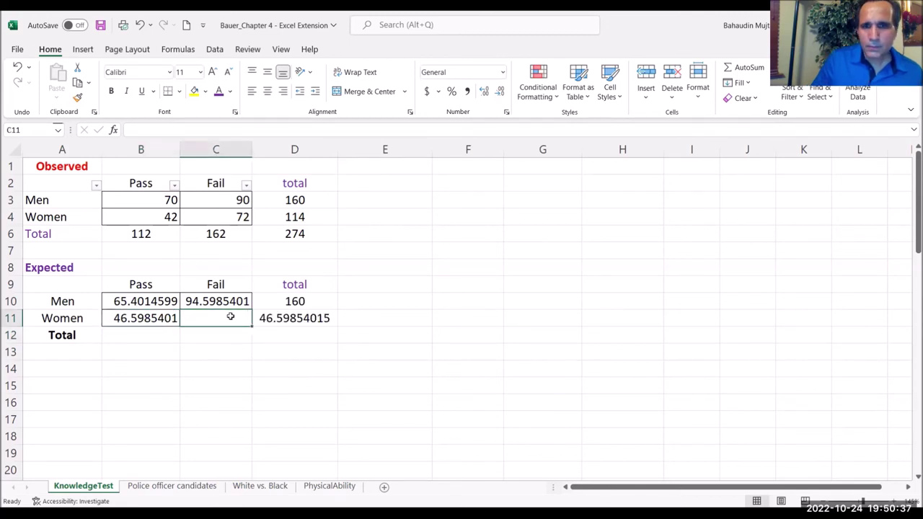
pyautogui.write('=')
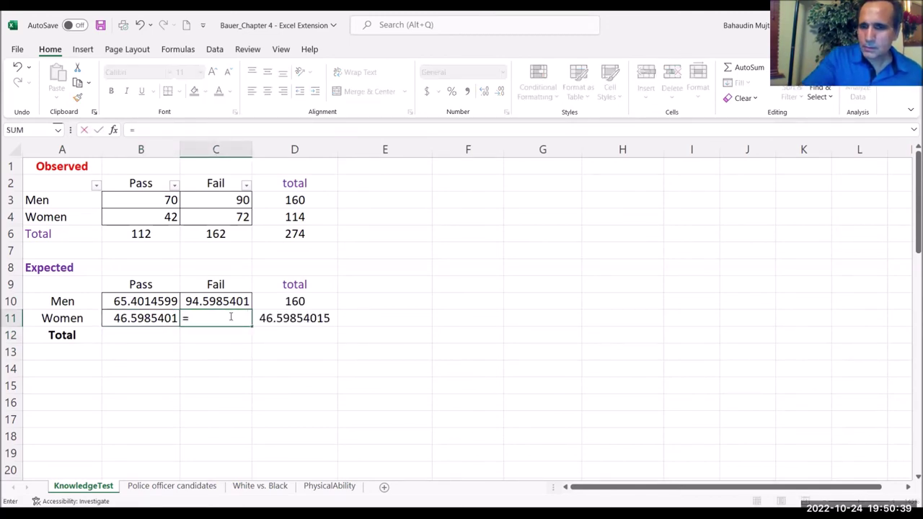
pyautogui.write('(')
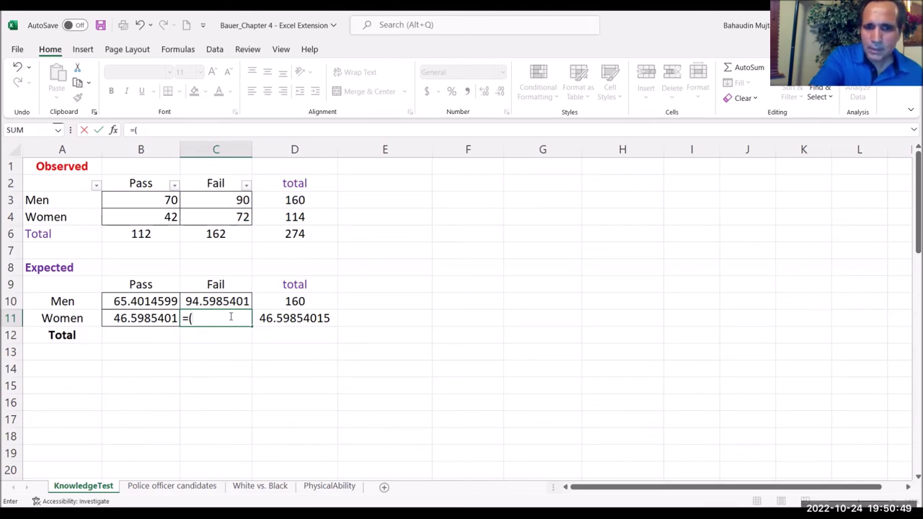
pyautogui.write('d4*')
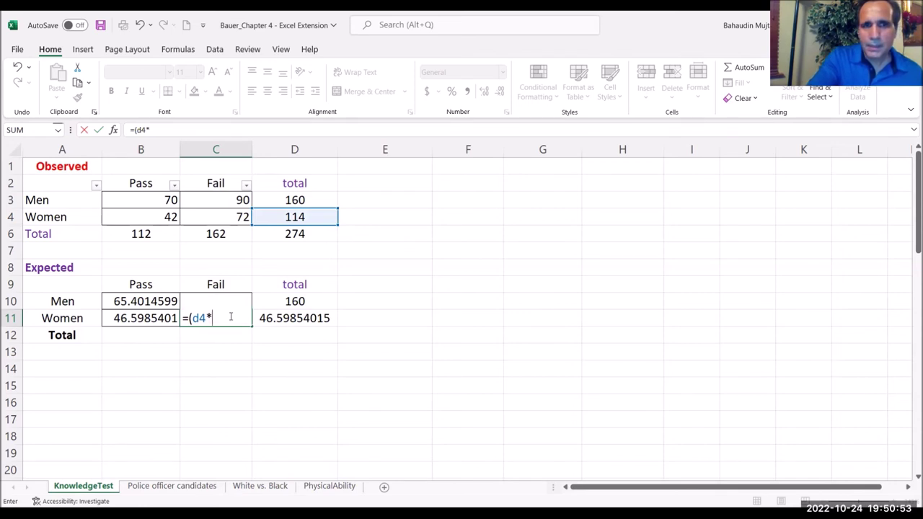
pyautogui.write('c6)/')
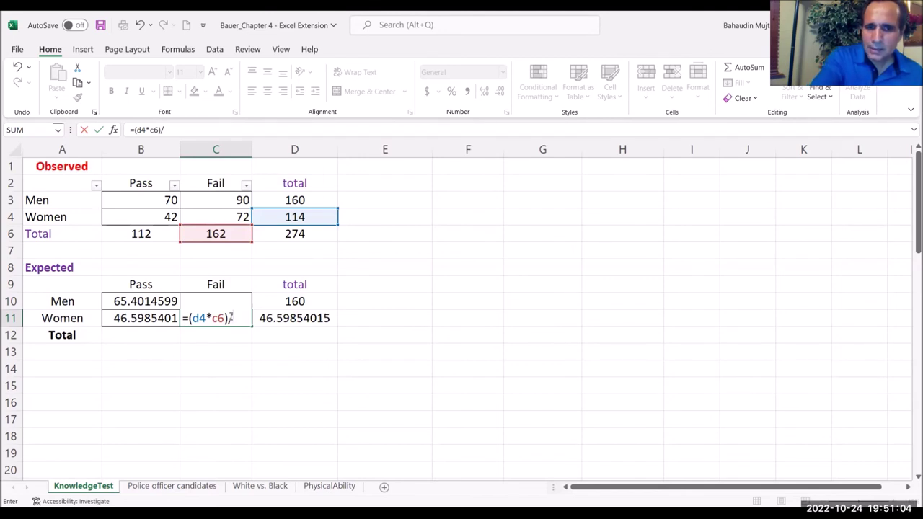
pyautogui.write('d6')
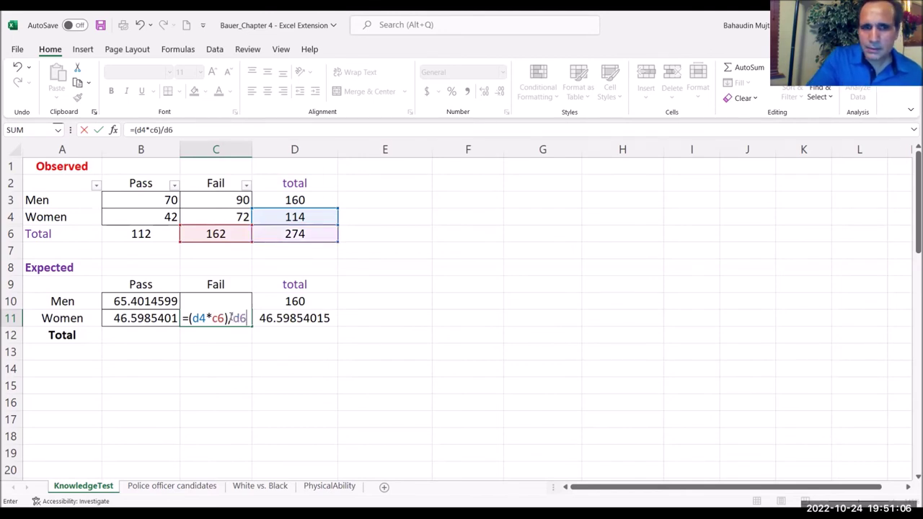
pyautogui.press('Return')
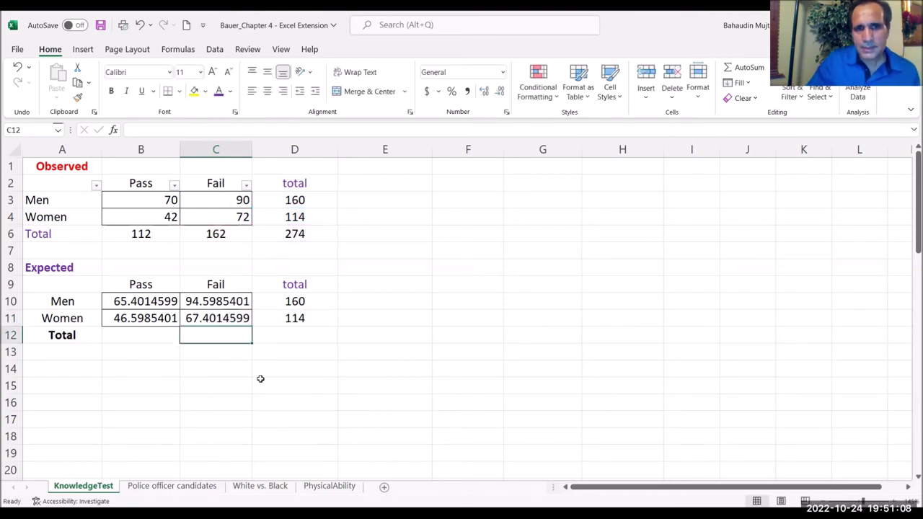
pyautogui.click(284, 371)
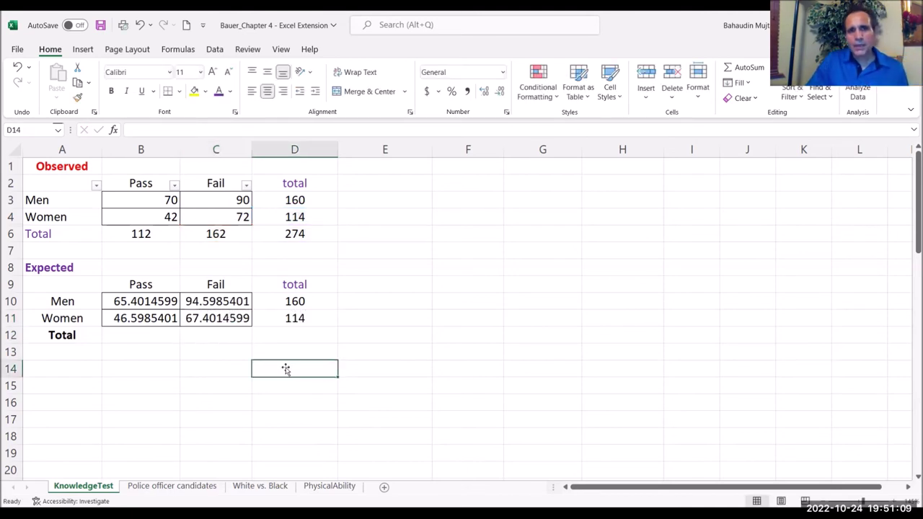
pyautogui.click(293, 318)
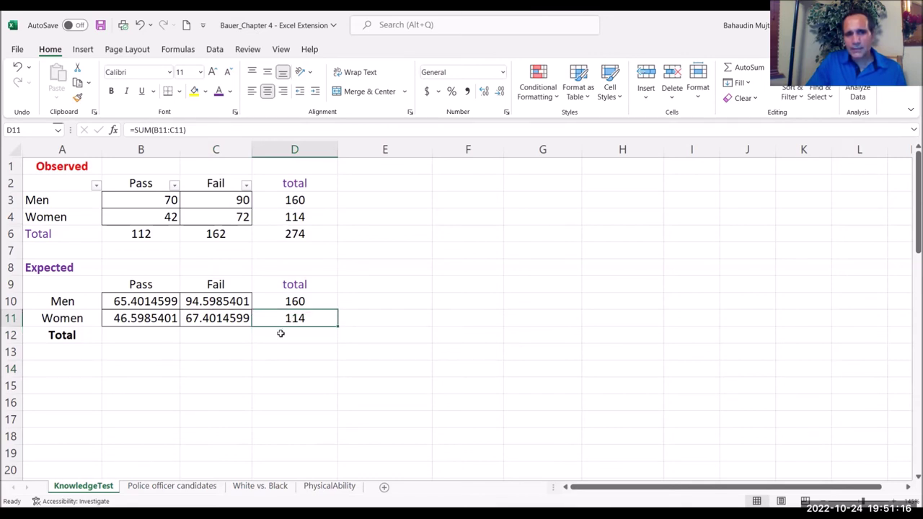
# - Total the expected Pass counts in B12 with the formula =SUM(B10:B11)
pyautogui.click(147, 331)
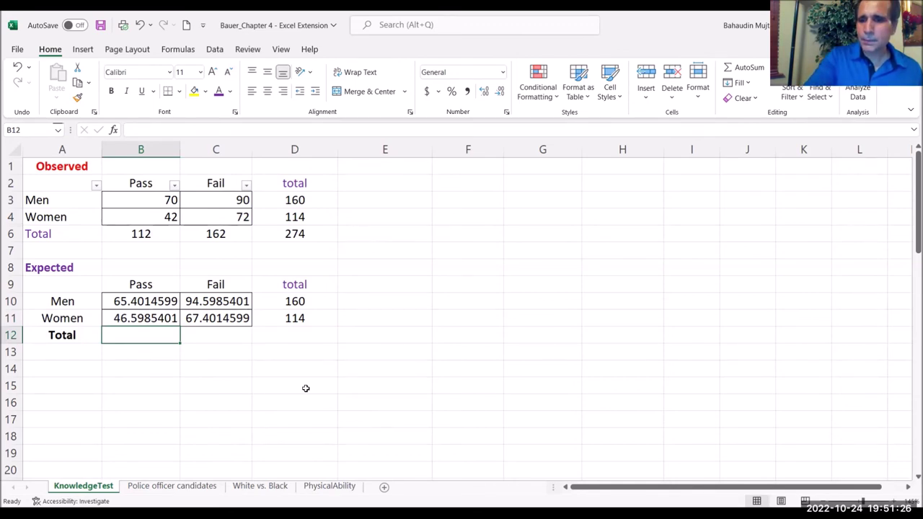
pyautogui.write('=')
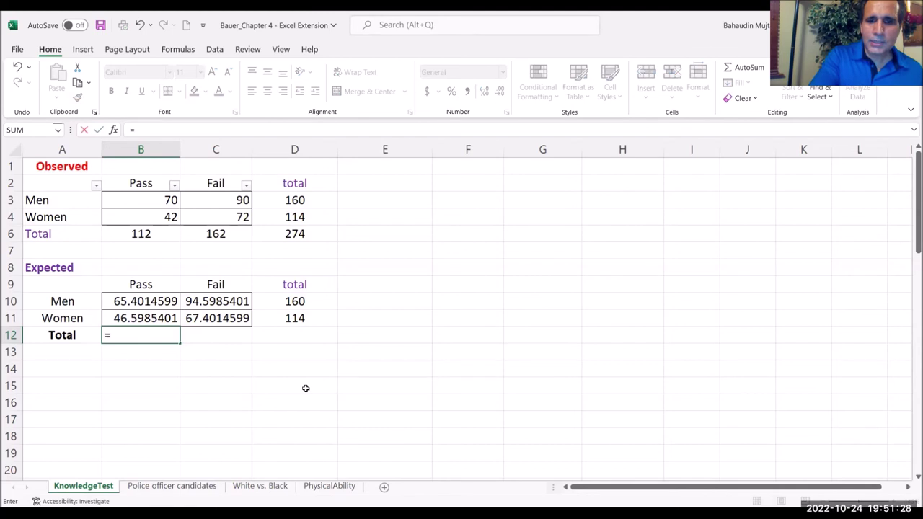
pyautogui.write('sum(')
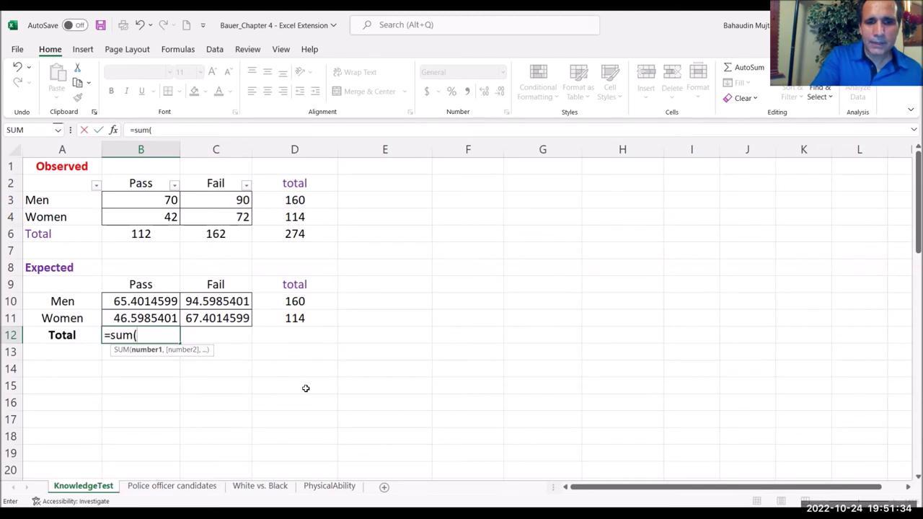
pyautogui.write('b10:')
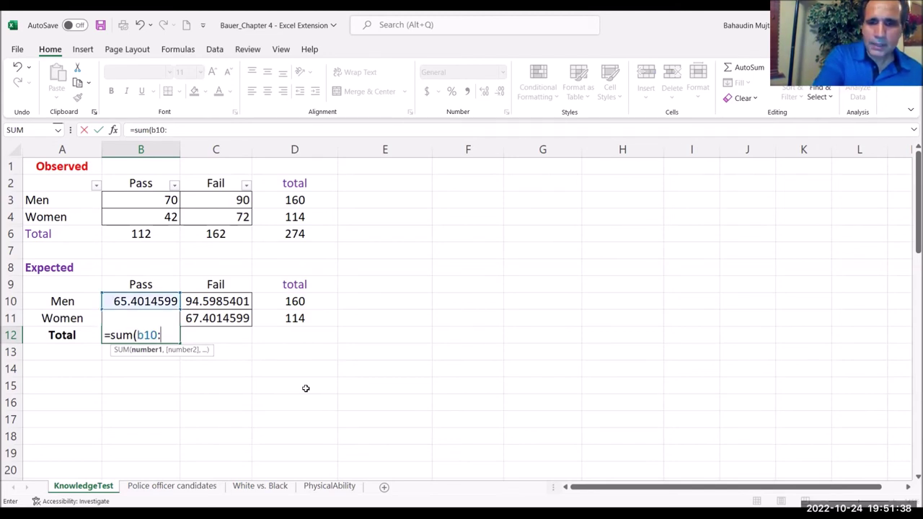
pyautogui.write('b11')
pyautogui.press('Return')
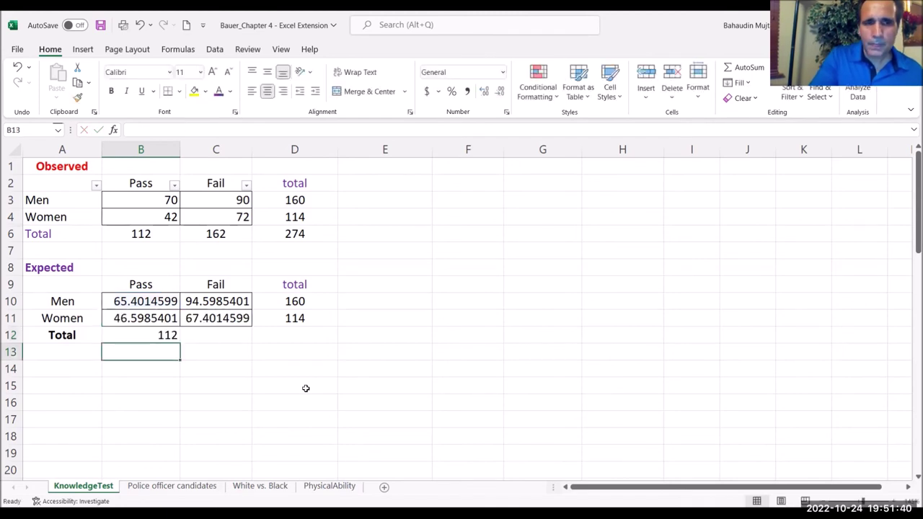
# - Total the expected Fail counts in C12 with the formula =SUM(C10:C11)
pyautogui.press('Up')
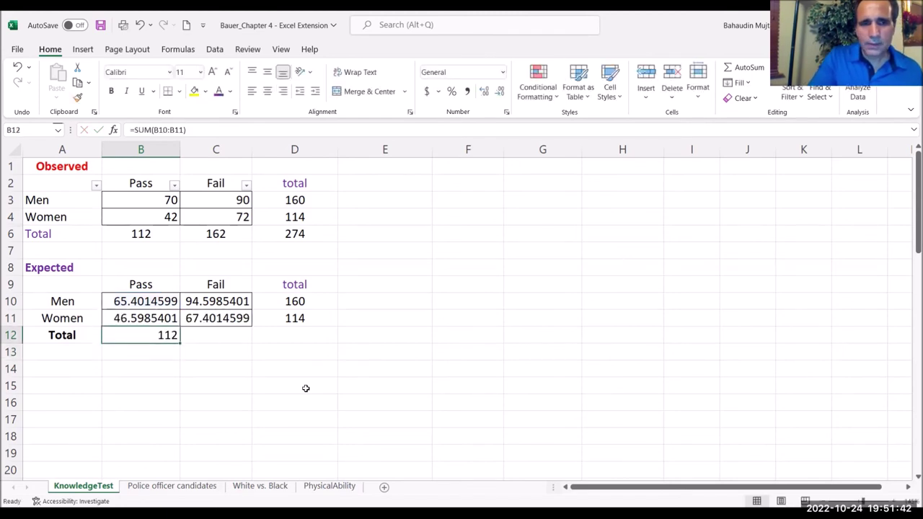
pyautogui.press('Right')
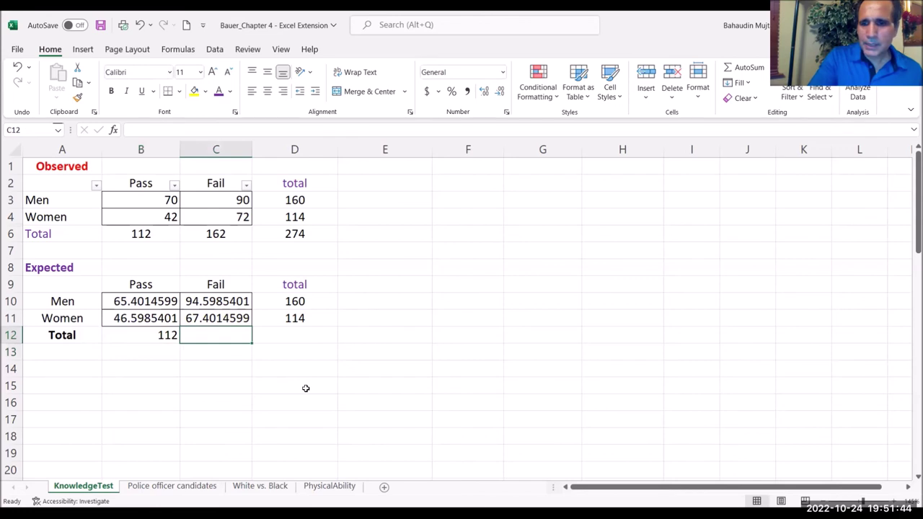
pyautogui.write('=')
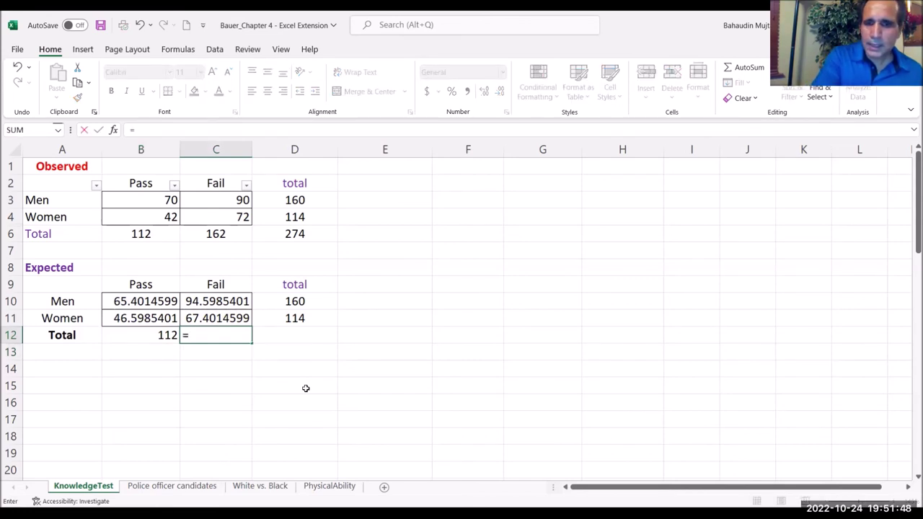
pyautogui.write('sum(')
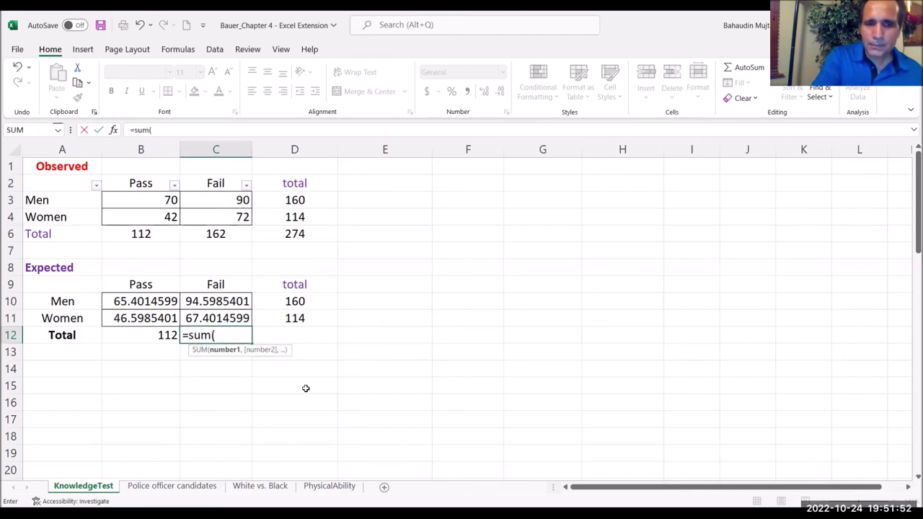
pyautogui.write('c10:c11)')
pyautogui.press('Return')
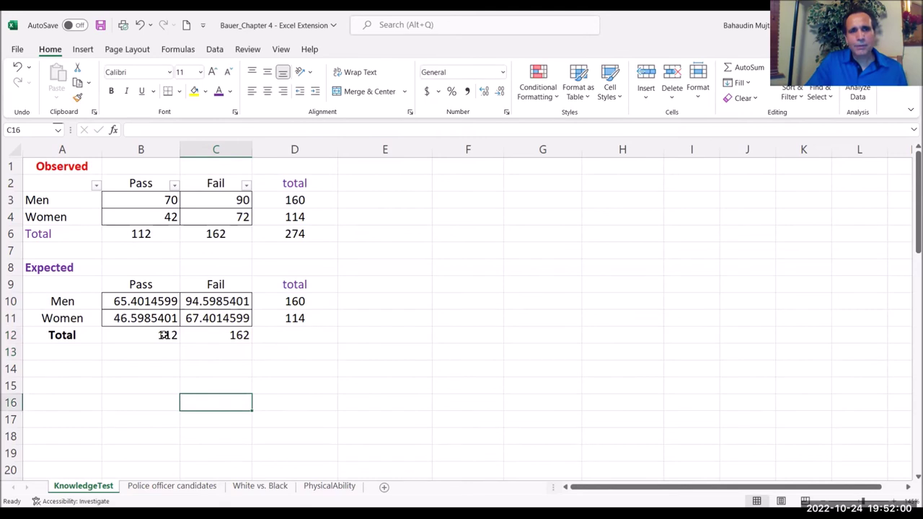
# - Calculate the Expected table's grand total in D12 with the formula =SUM(D10:D11)
pyautogui.moveTo(165, 335); pyautogui.dragTo(216, 334)
pyautogui.click(286, 334)
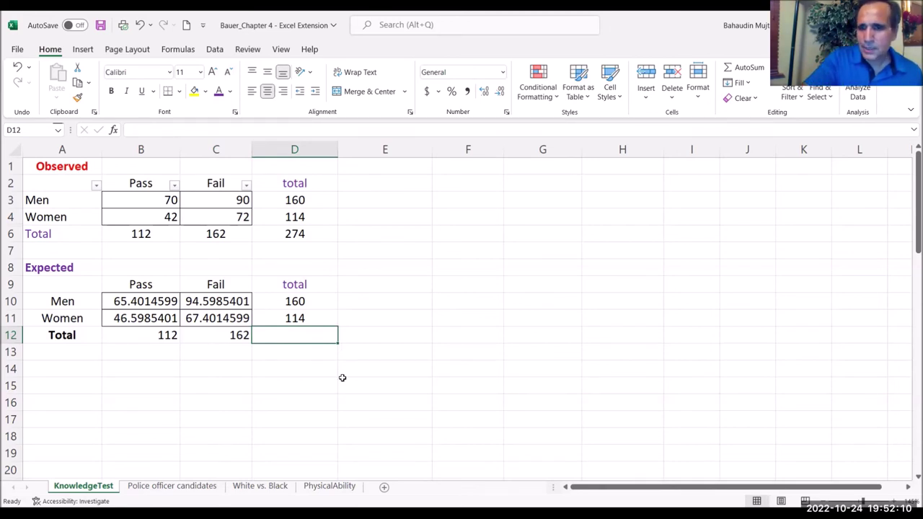
pyautogui.write('=')
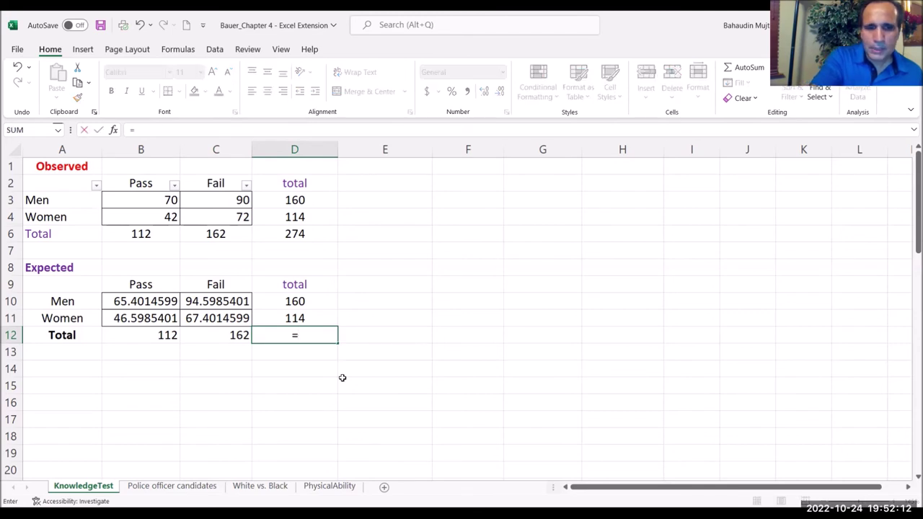
pyautogui.write('sum')
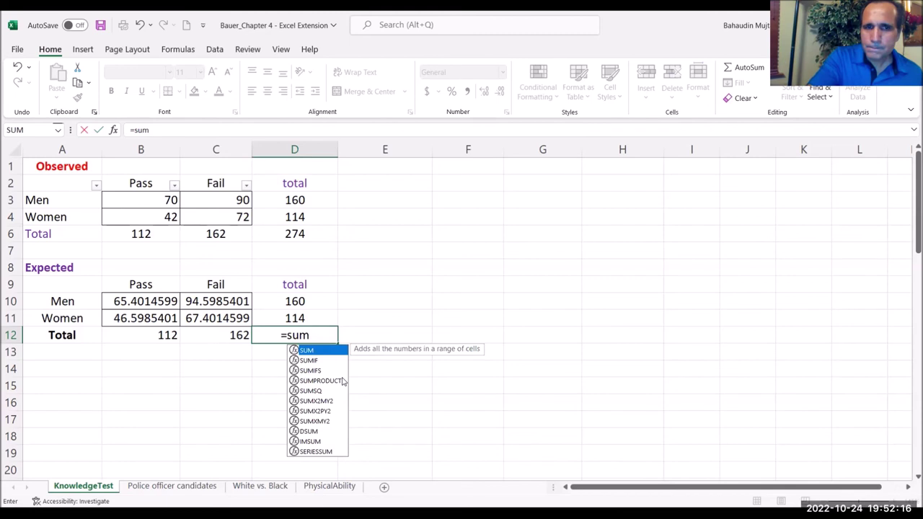
pyautogui.write('(')
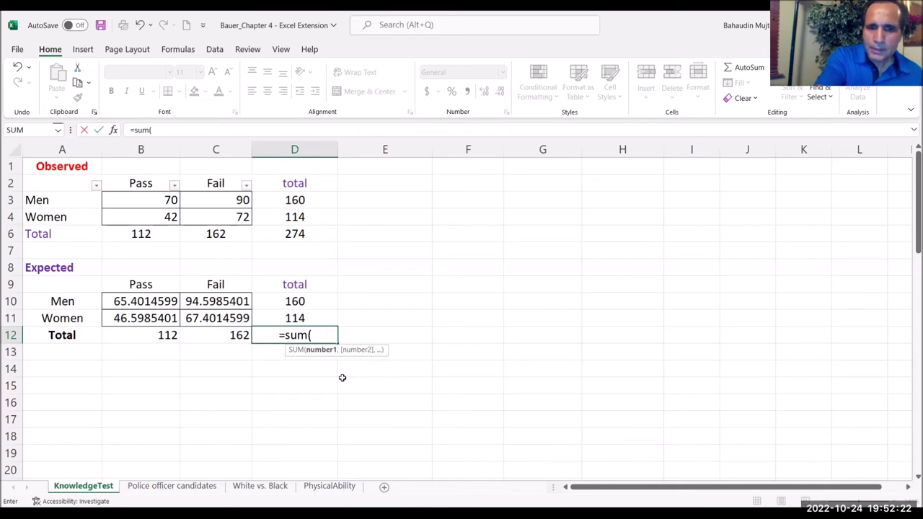
pyautogui.write('d10')
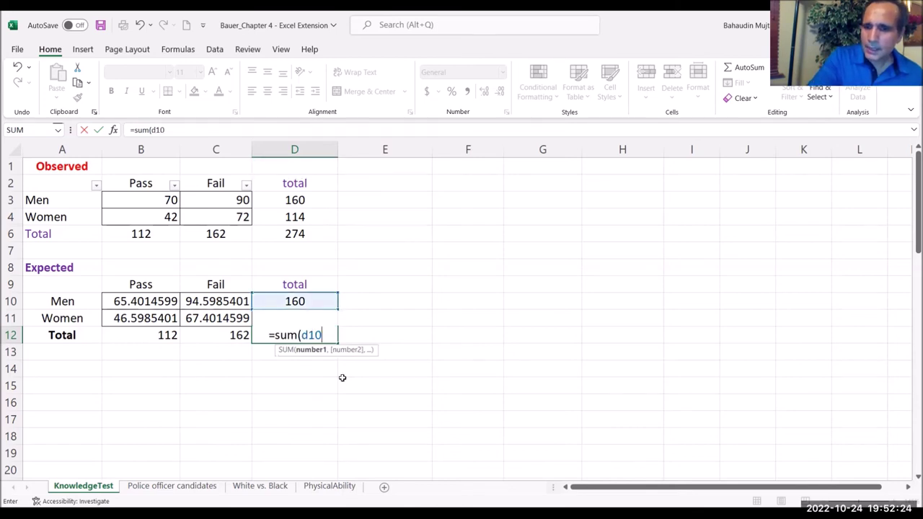
pyautogui.write(':')
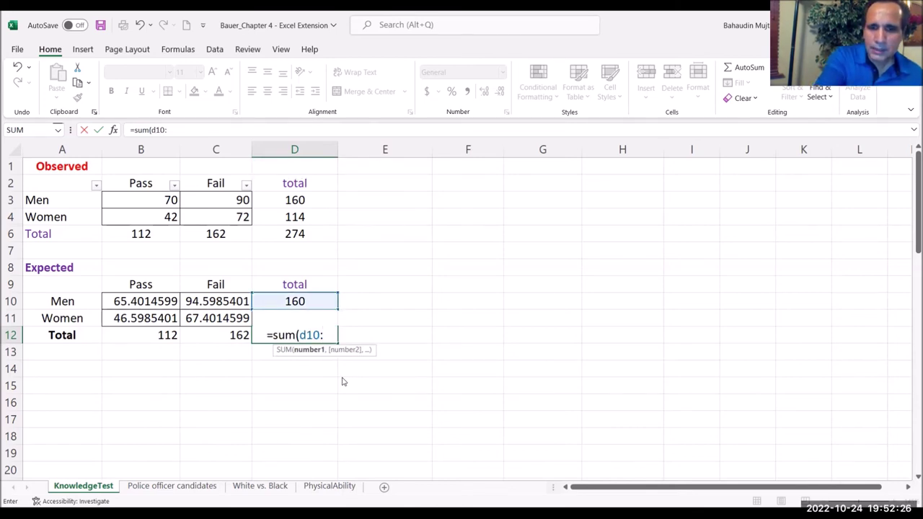
pyautogui.write('d11)')
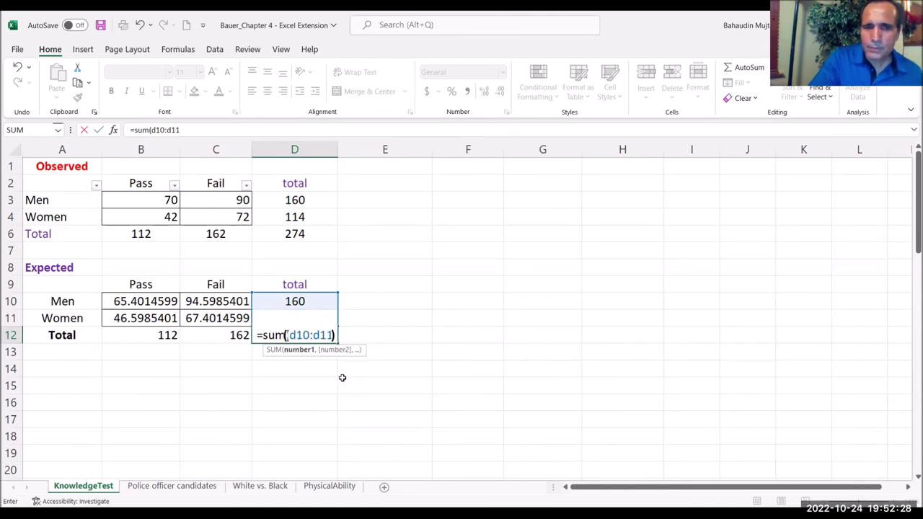
pyautogui.press('Return')
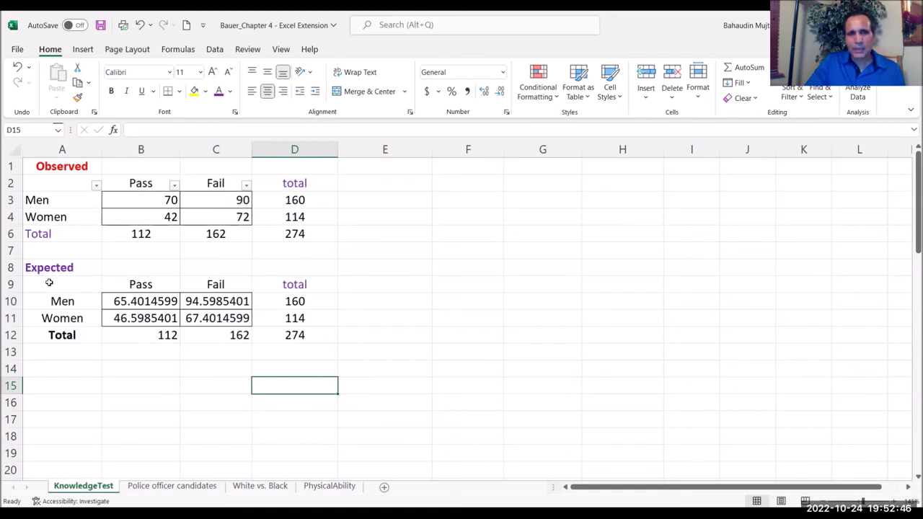
# - Format the expected counts in B10:C11 with the Number format
pyautogui.moveTo(131, 303); pyautogui.dragTo(206, 311)
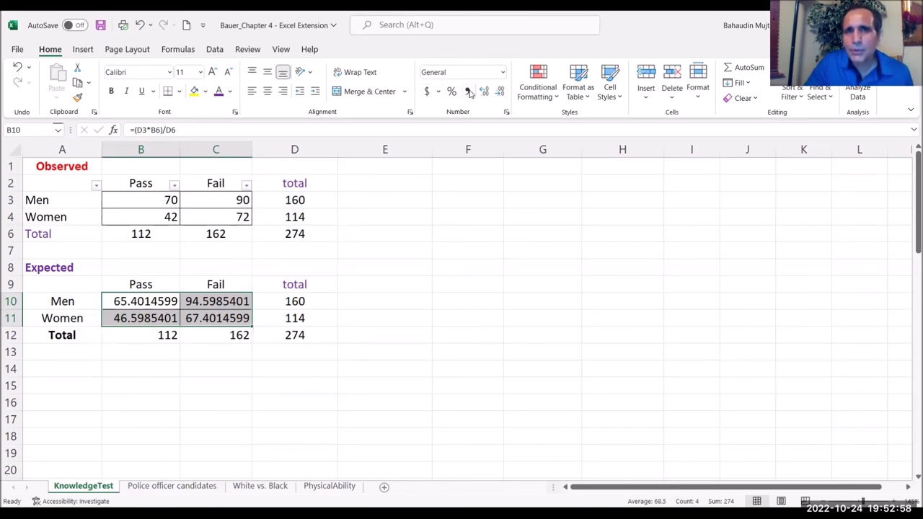
pyautogui.click(503, 73)
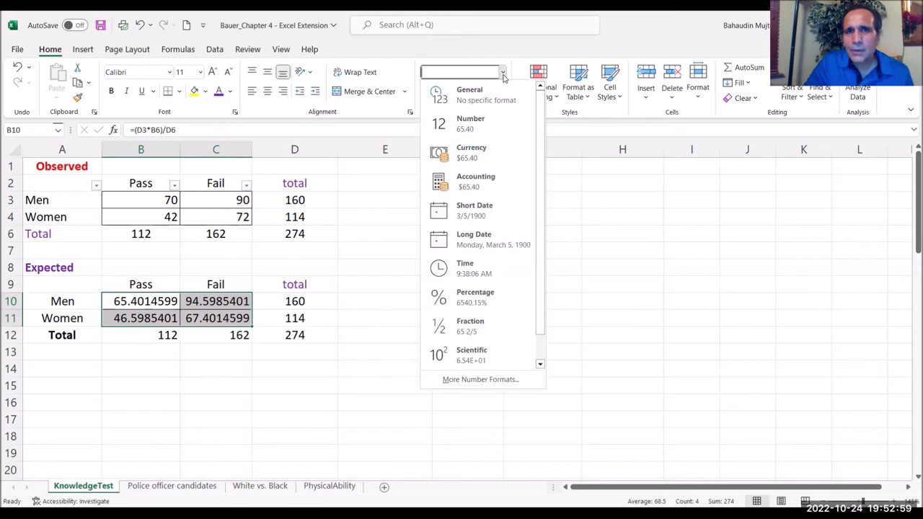
pyautogui.click(462, 121)
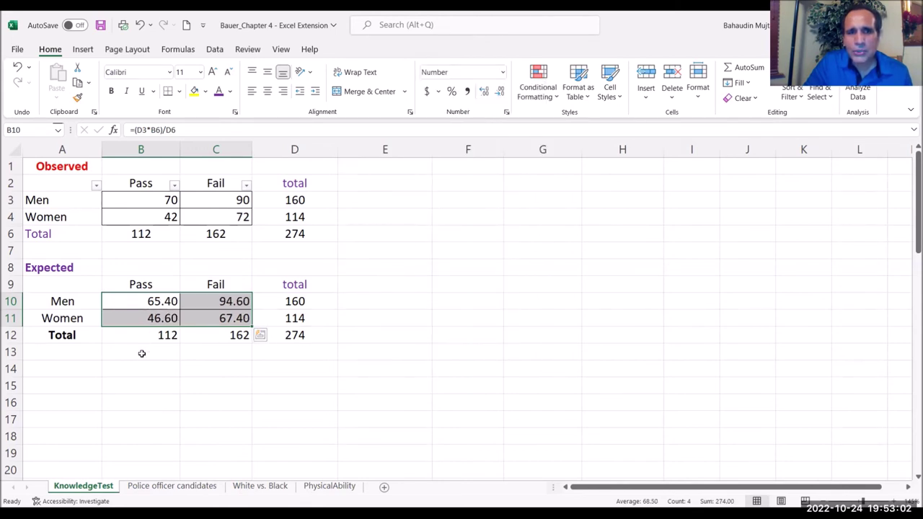
# - Insert a CHISQ.TEST function in B15 with B3:C4 as the actual range and B10:C11 as the expected range
pyautogui.click(143, 377)
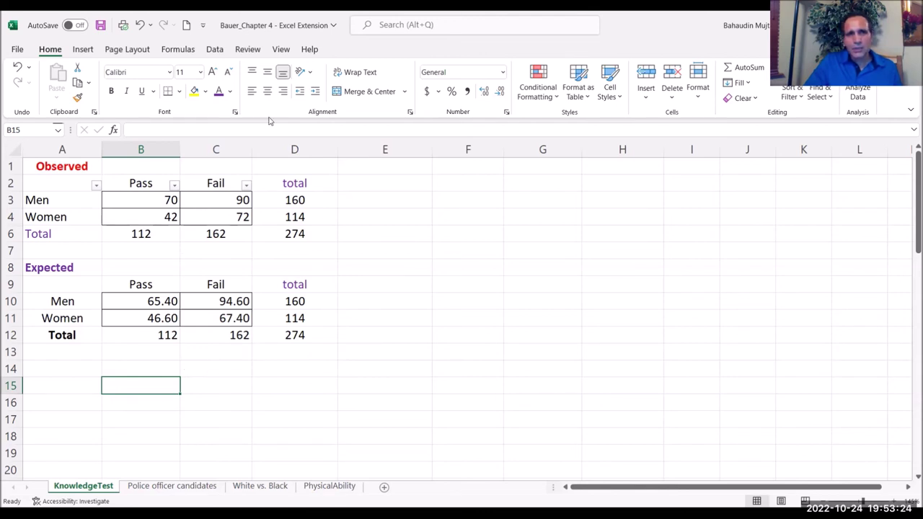
pyautogui.click(186, 52)
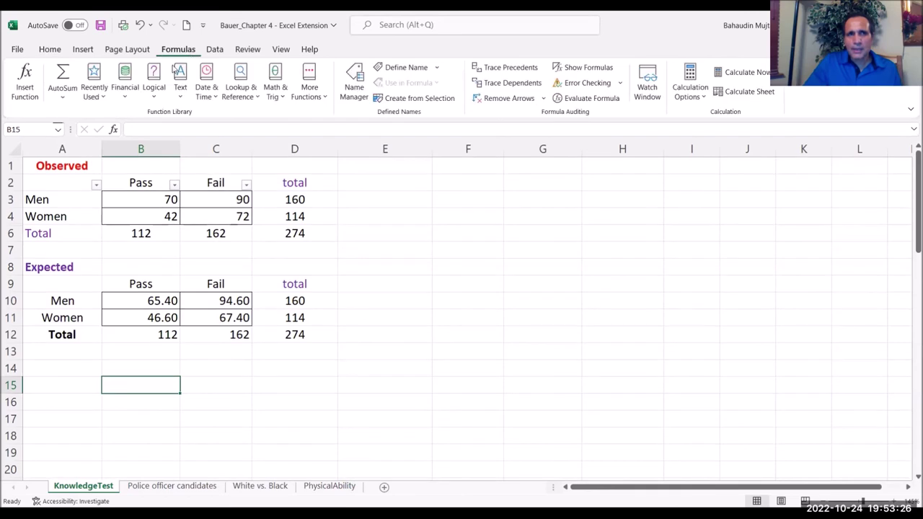
pyautogui.click(18, 91)
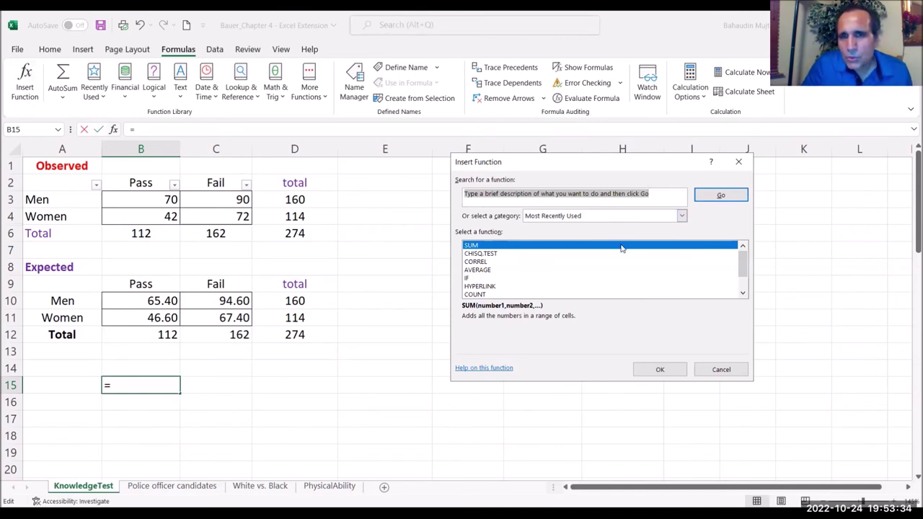
pyautogui.click(492, 256)
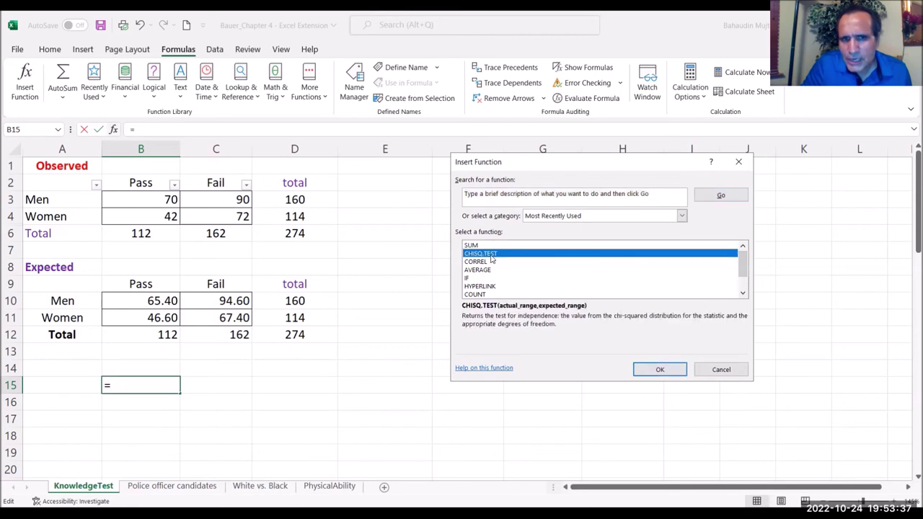
pyautogui.click(650, 375)
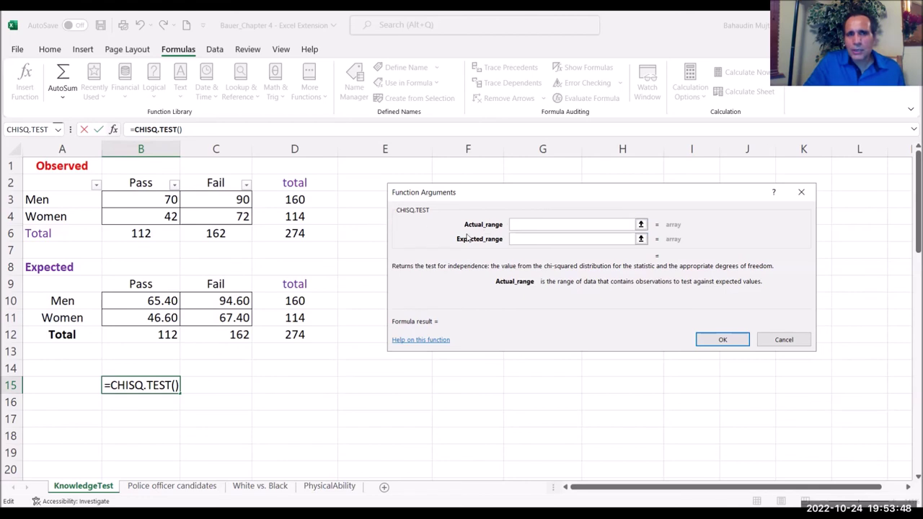
pyautogui.click(166, 199)
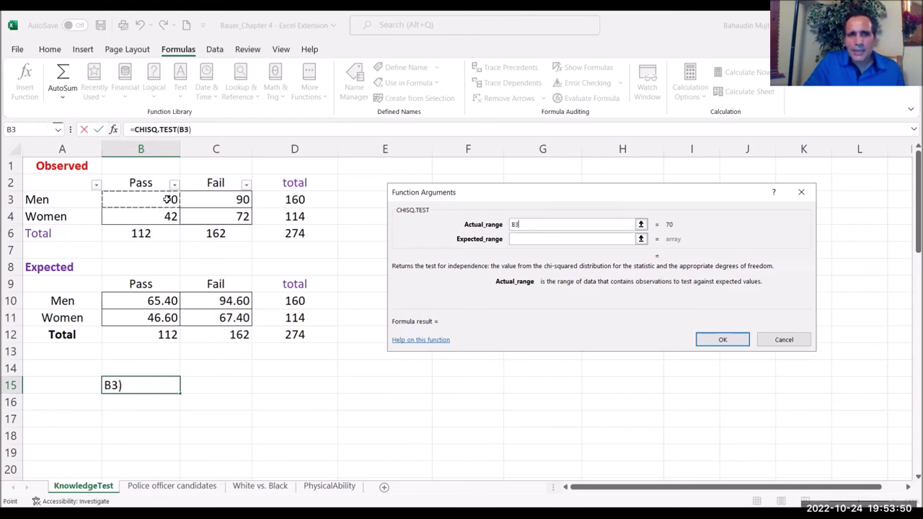
pyautogui.moveTo(202, 208); pyautogui.dragTo(209, 216)
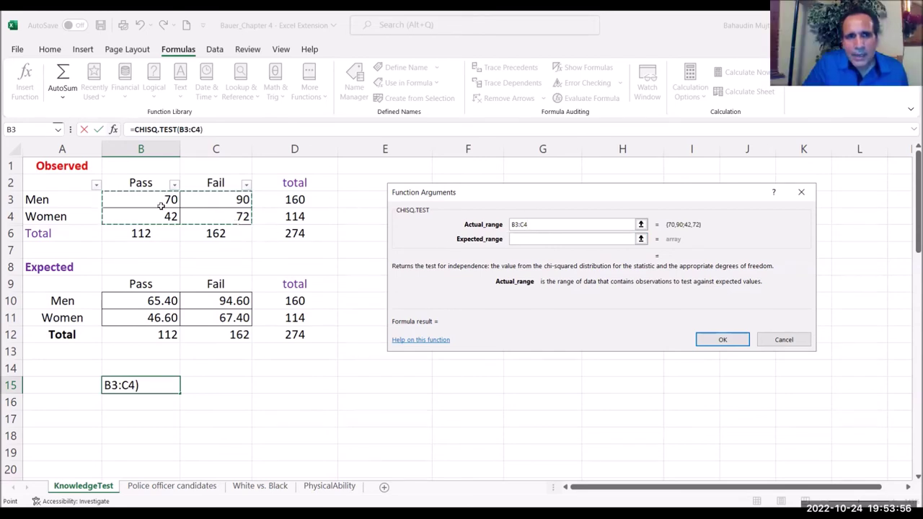
pyautogui.click(530, 241)
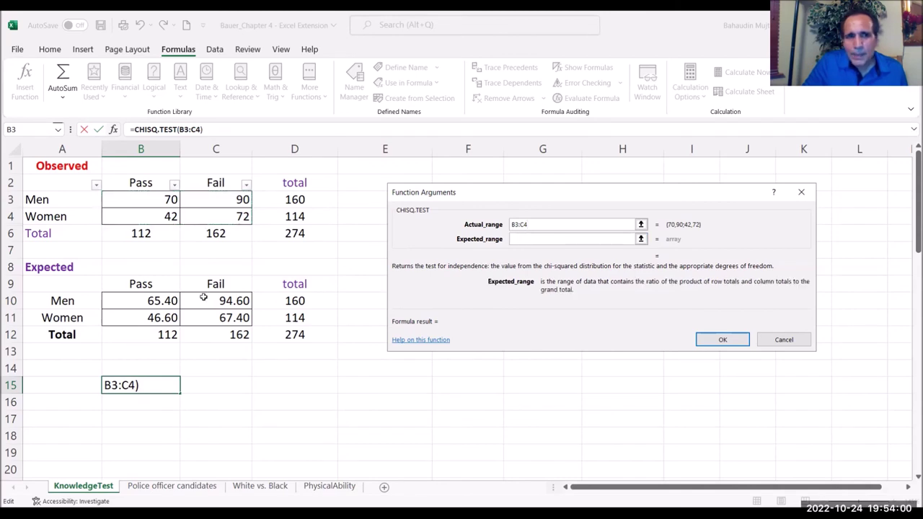
pyautogui.click(144, 300)
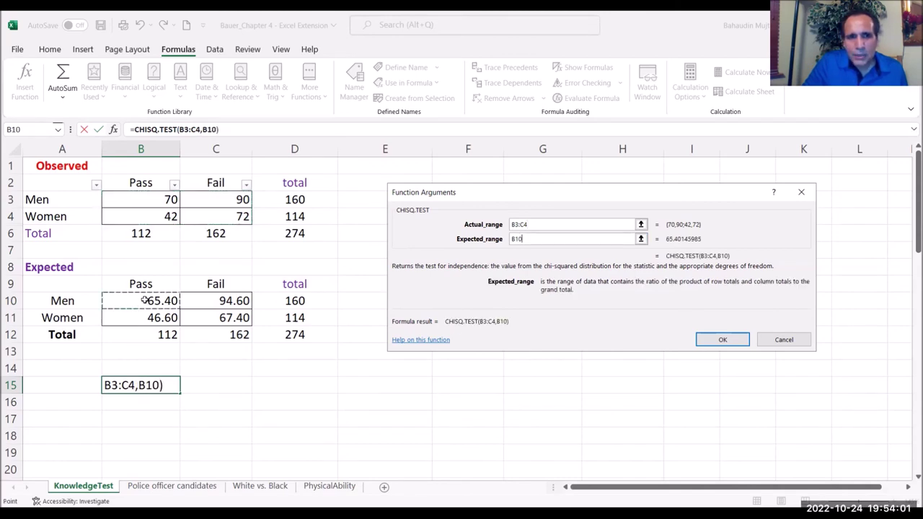
pyautogui.keyDown('shift'); pyautogui.click(234, 318); pyautogui.keyUp('shift')
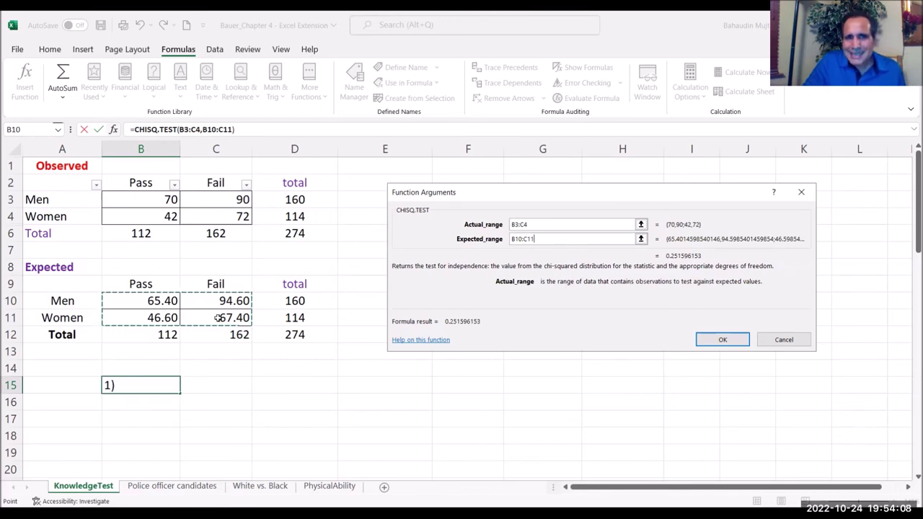
pyautogui.click(710, 340)
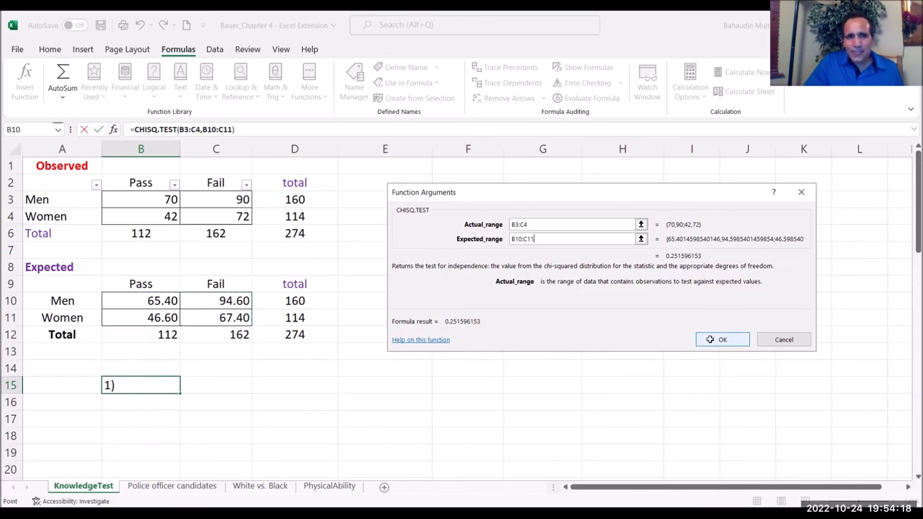
# - Enter the label "alpha value" in A15
pyautogui.click(70, 385)
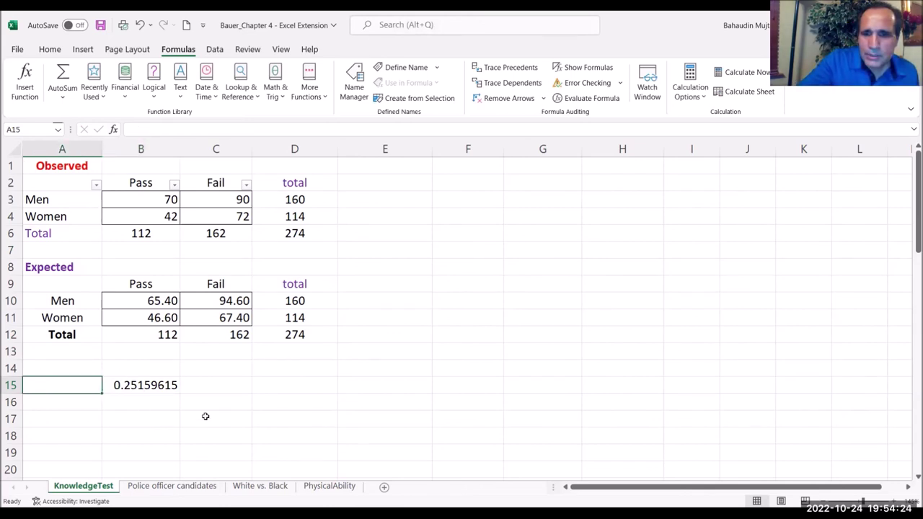
pyautogui.write('alpha')
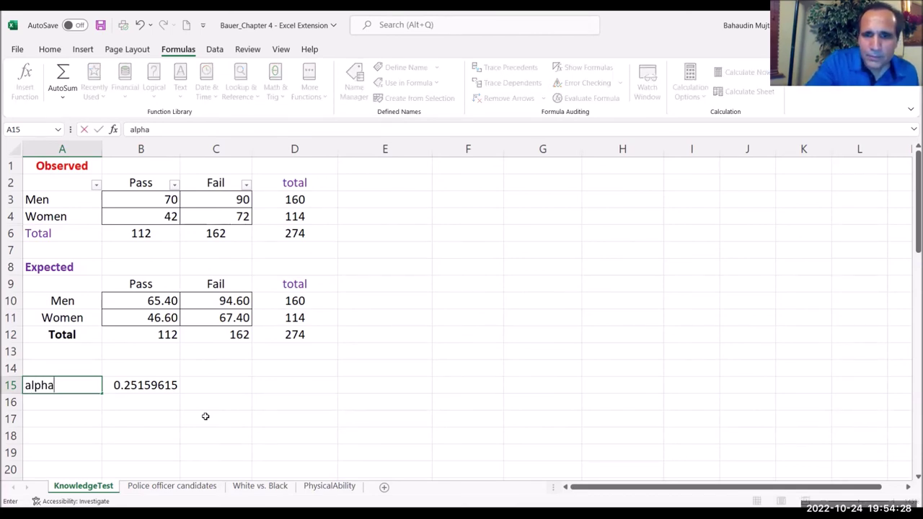
pyautogui.press('BackSpace')
pyautogui.press('BackSpace')
pyautogui.press('BackSpace')
pyautogui.press('BackSpace')
pyautogui.write('lp')
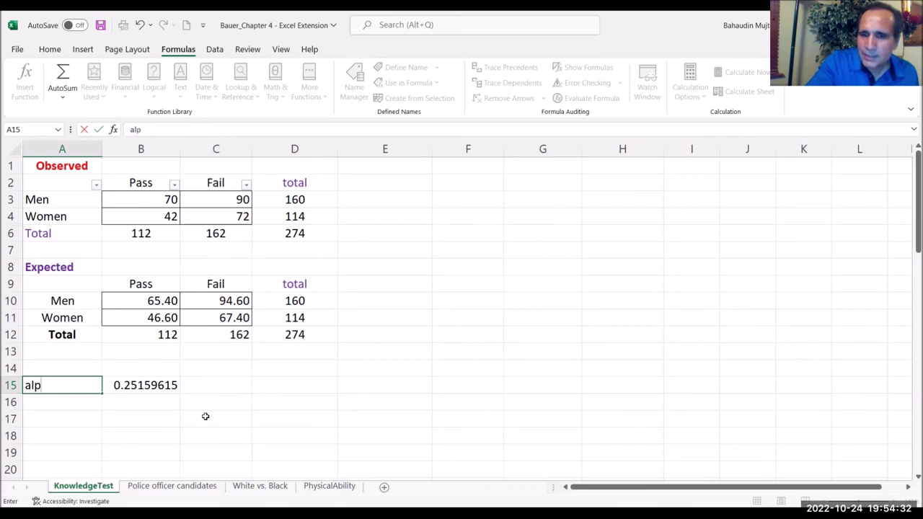
pyautogui.write('ha')
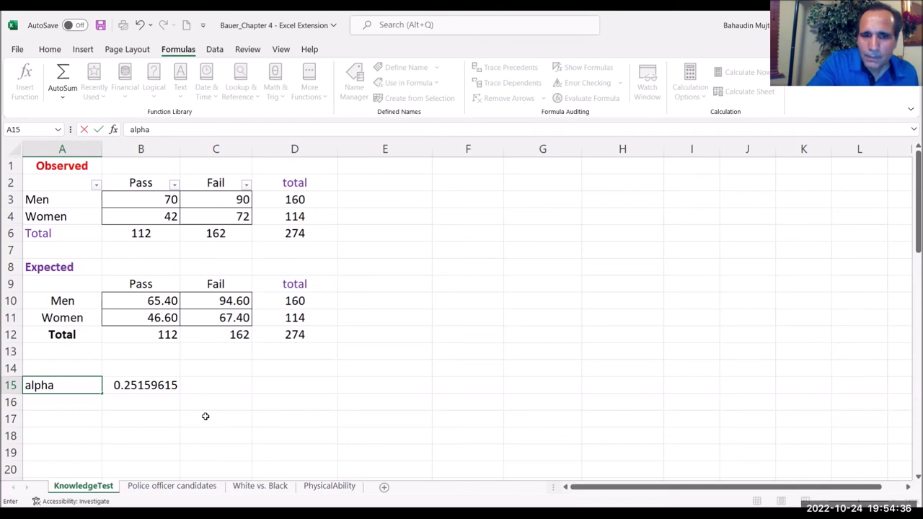
pyautogui.write(' value')
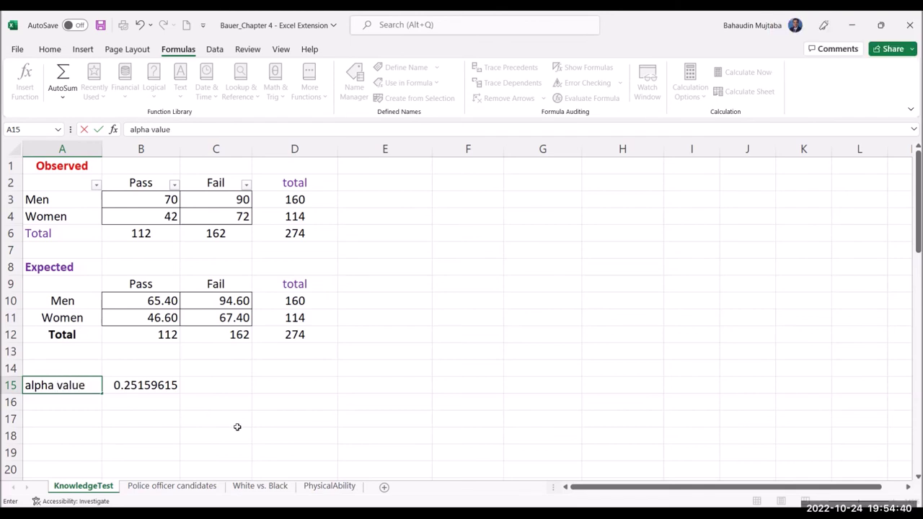
pyautogui.click(198, 433)
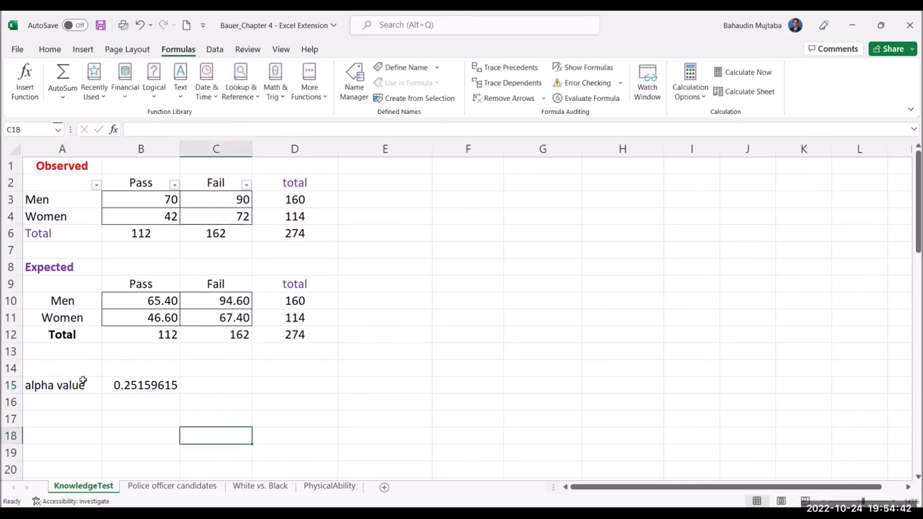
# - Clear the chi-square test formula from B15
pyautogui.click(130, 386)
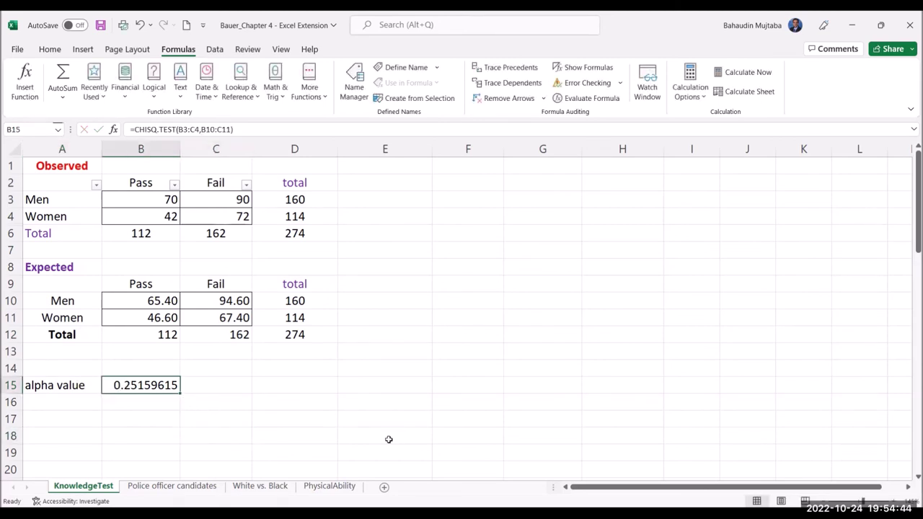
pyautogui.press('Delete')
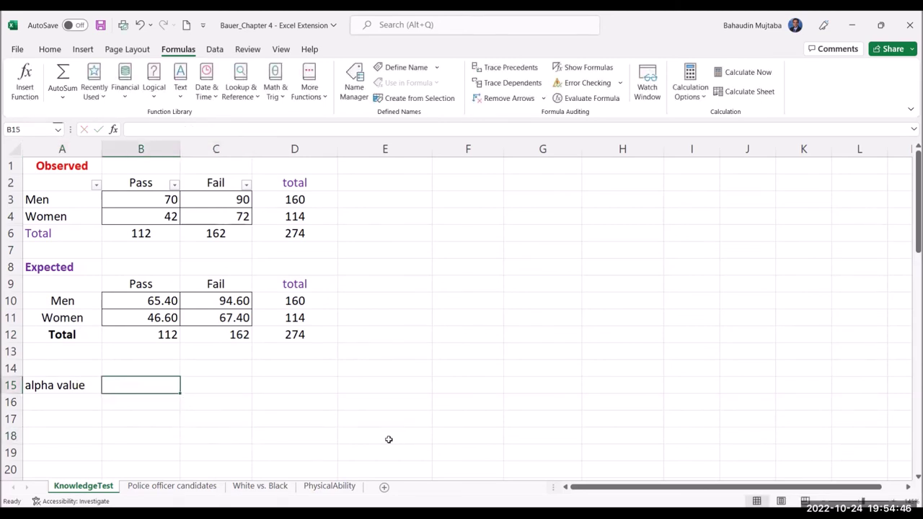
# - Insert the CHISQ.TEST function in cell D16 and open its arguments
pyautogui.click(298, 404)
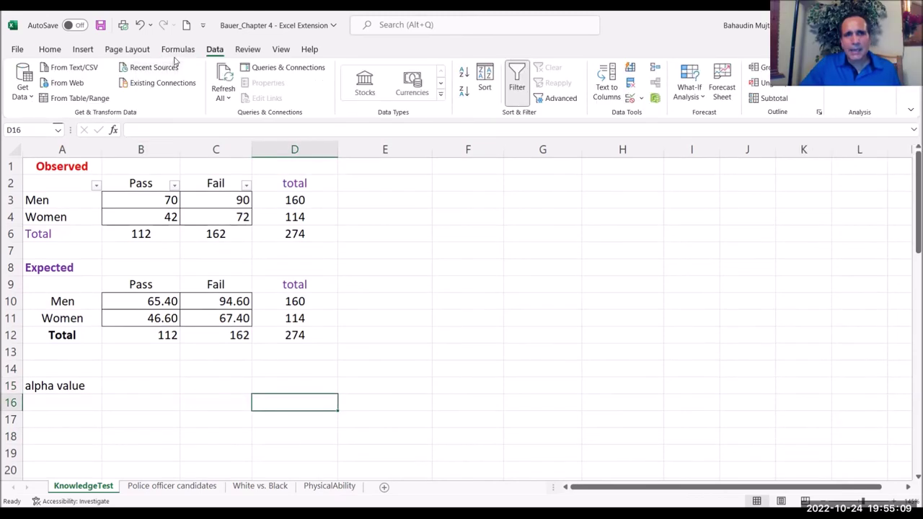
pyautogui.click(177, 51)
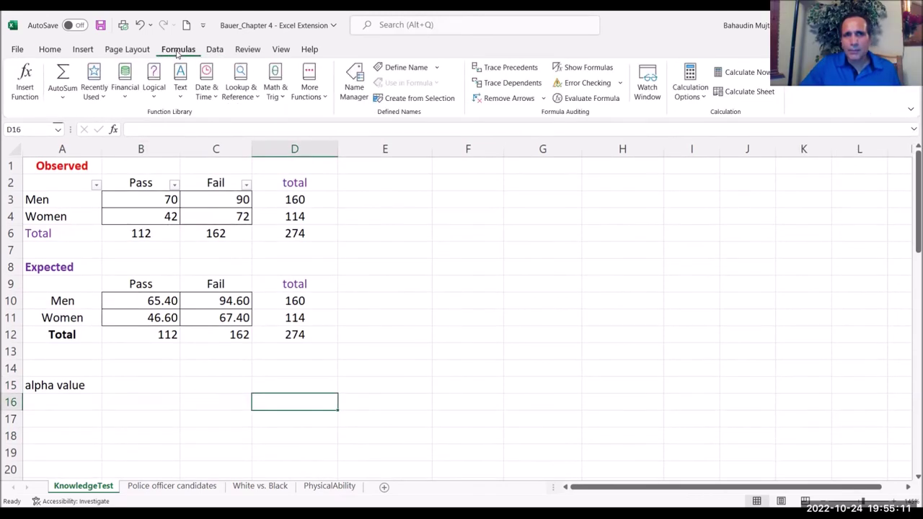
pyautogui.click(16, 96)
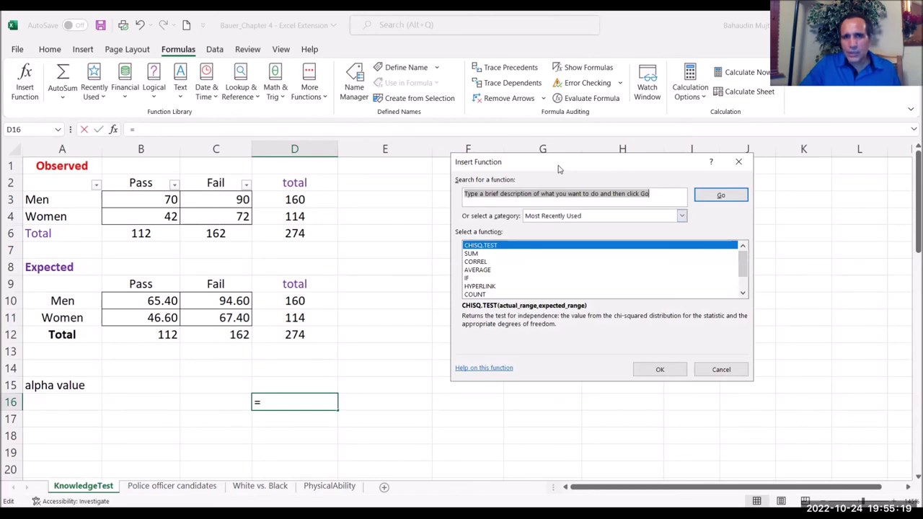
pyautogui.moveTo(557, 168); pyautogui.dragTo(507, 166)
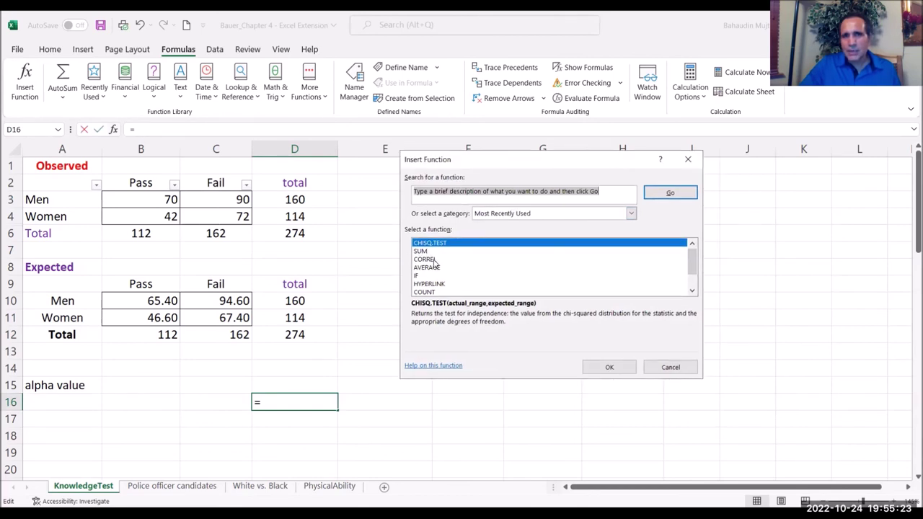
pyautogui.click(437, 259)
pyautogui.click(436, 244)
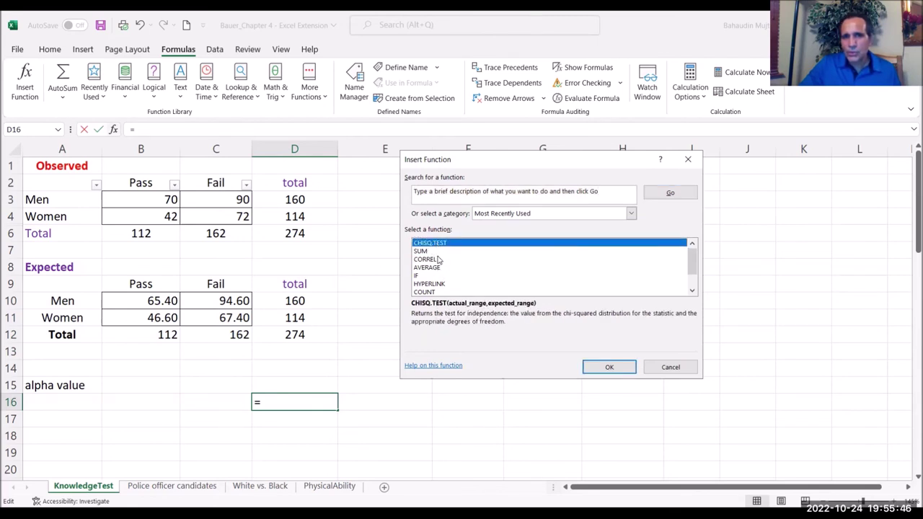
pyautogui.click(605, 366)
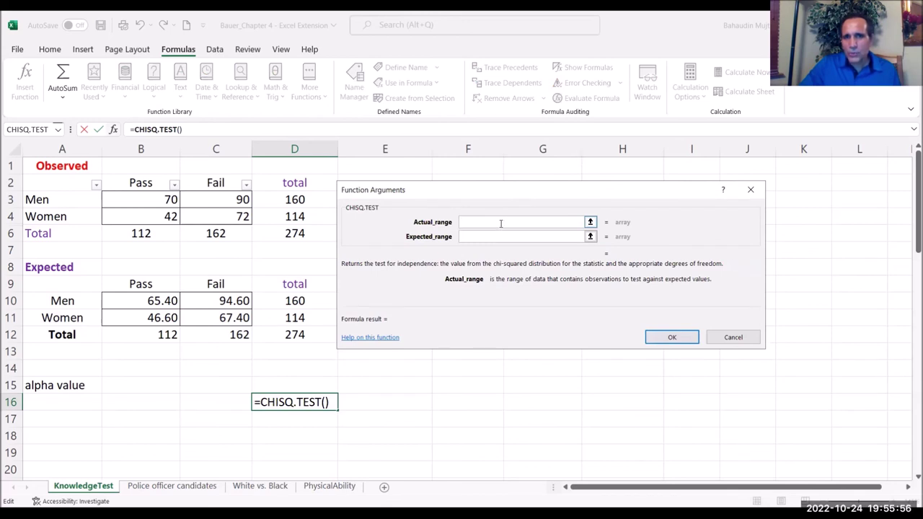
# - Complete the chi-square test in D16 with B3:C4 as the actual range and B10:C11 as the expected range
pyautogui.click(162, 201)
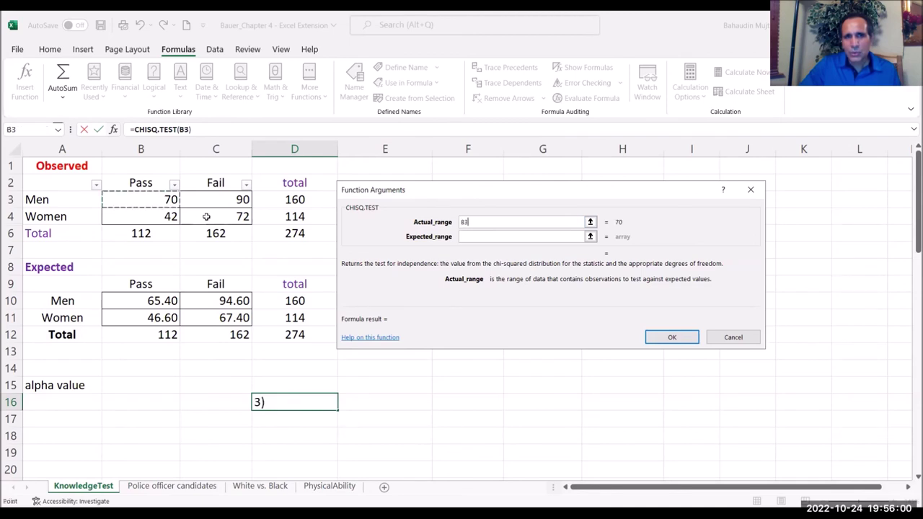
pyautogui.moveTo(206, 216); pyautogui.dragTo(209, 216)
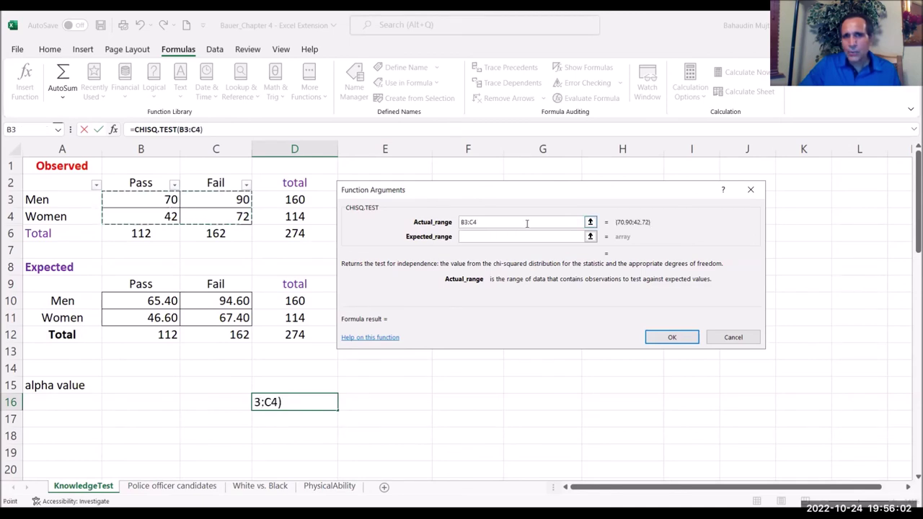
pyautogui.click(507, 236)
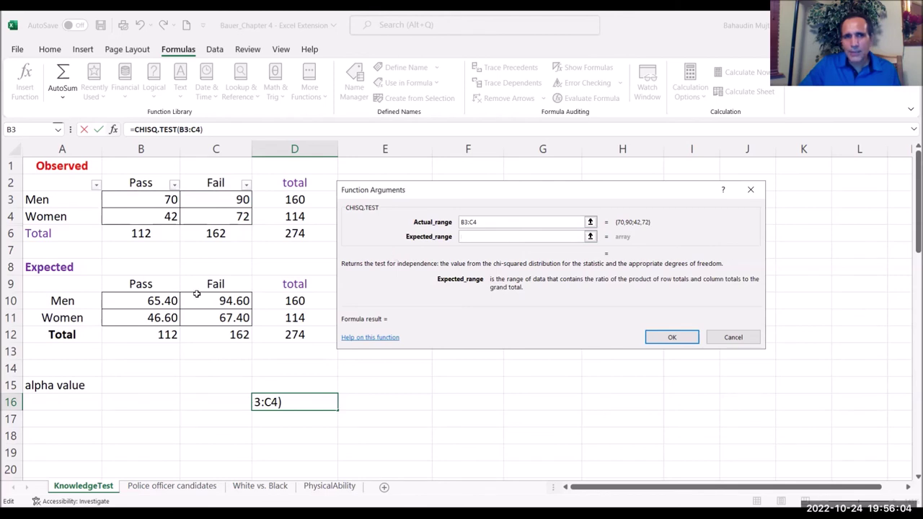
pyautogui.click(163, 299)
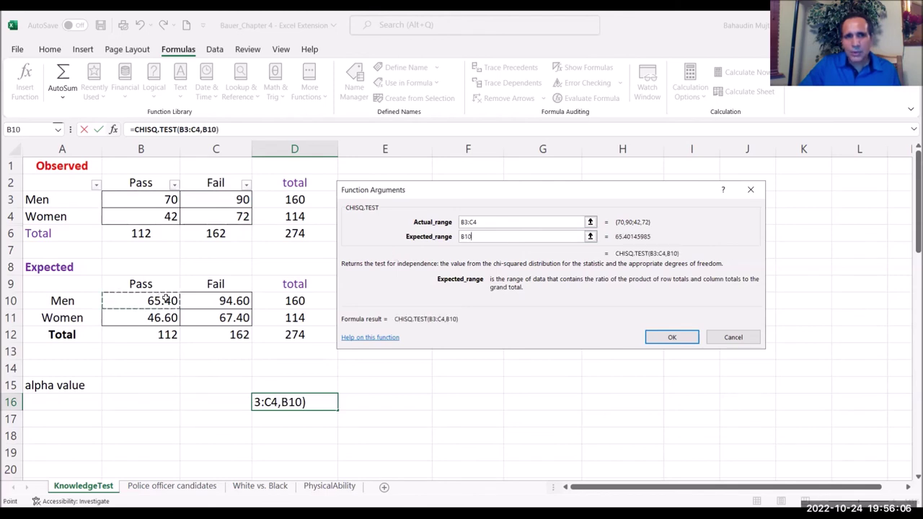
pyautogui.moveTo(195, 312); pyautogui.dragTo(199, 317)
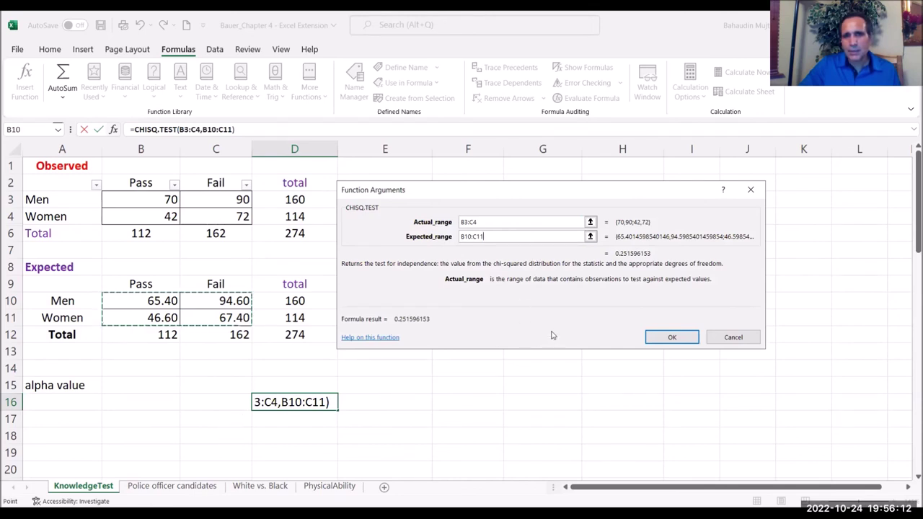
pyautogui.click(669, 339)
pyautogui.moveTo(436, 437); pyautogui.dragTo(360, 436)
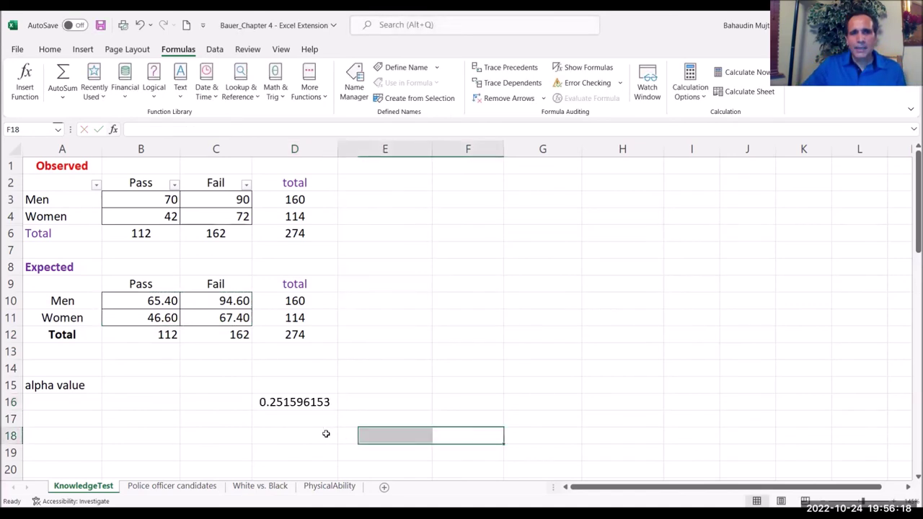
pyautogui.click(291, 405)
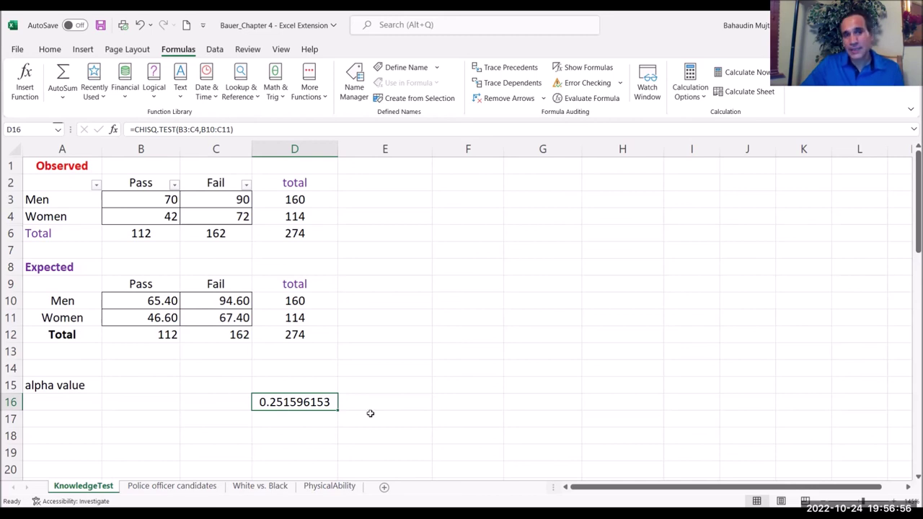
pyautogui.click(282, 420)
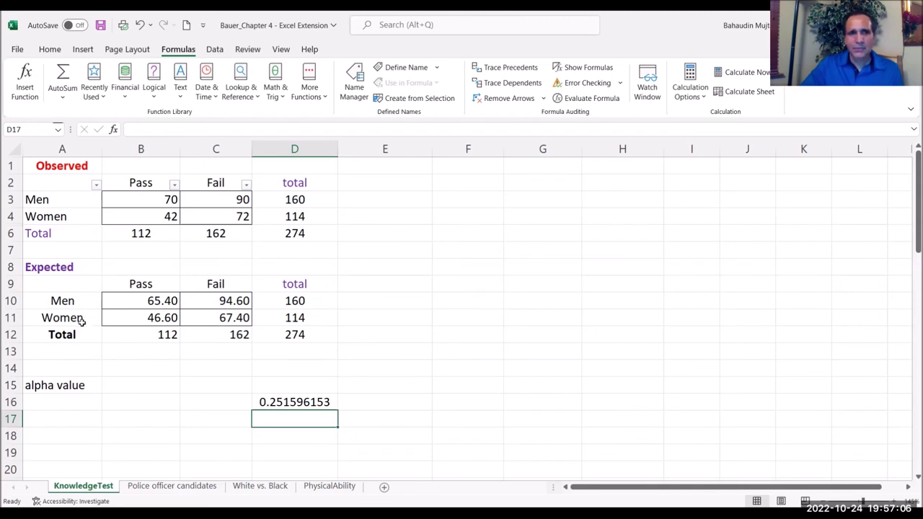
pyautogui.click(280, 402)
pyautogui.click(437, 422)
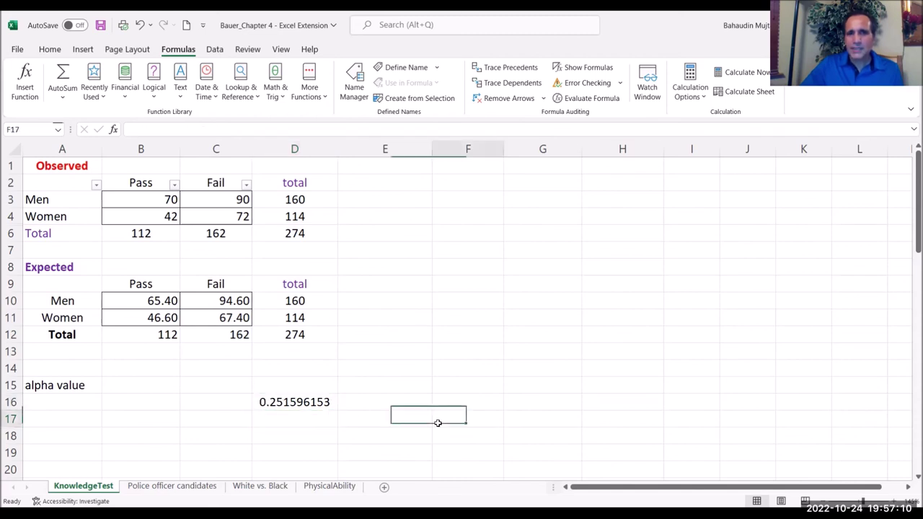